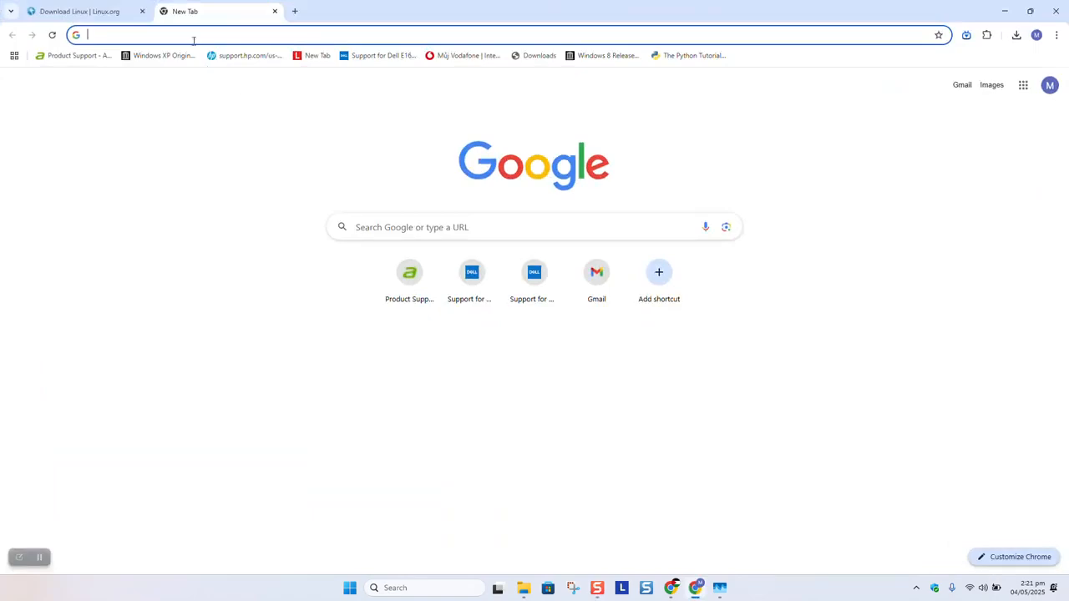
# Go to linux.org, open its Download Linux page and follow the Arch distribution's download link.
pyautogui.write('linux')
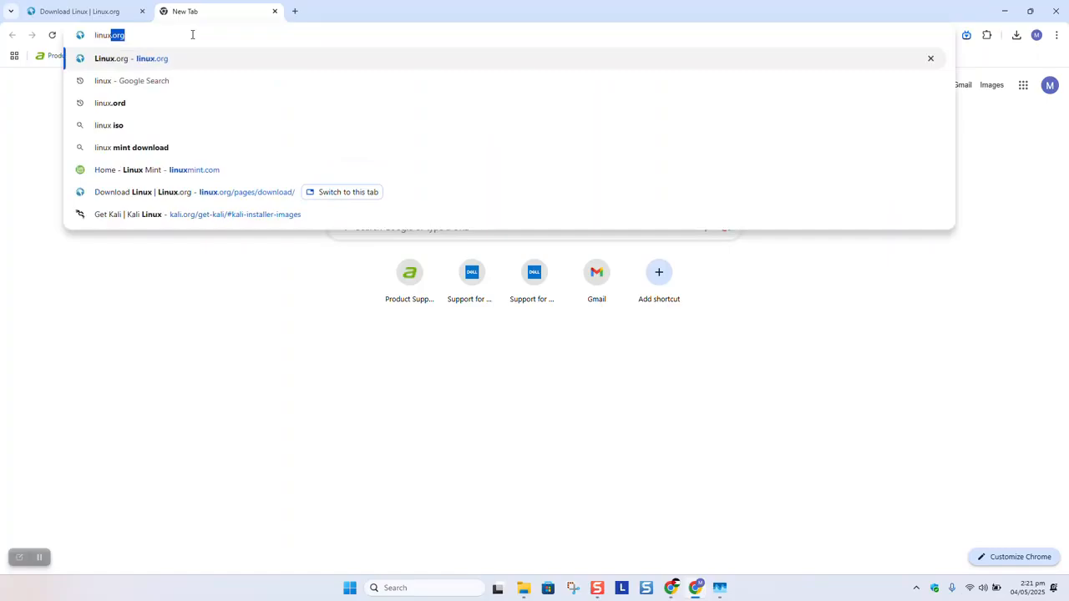
pyautogui.press('Return')
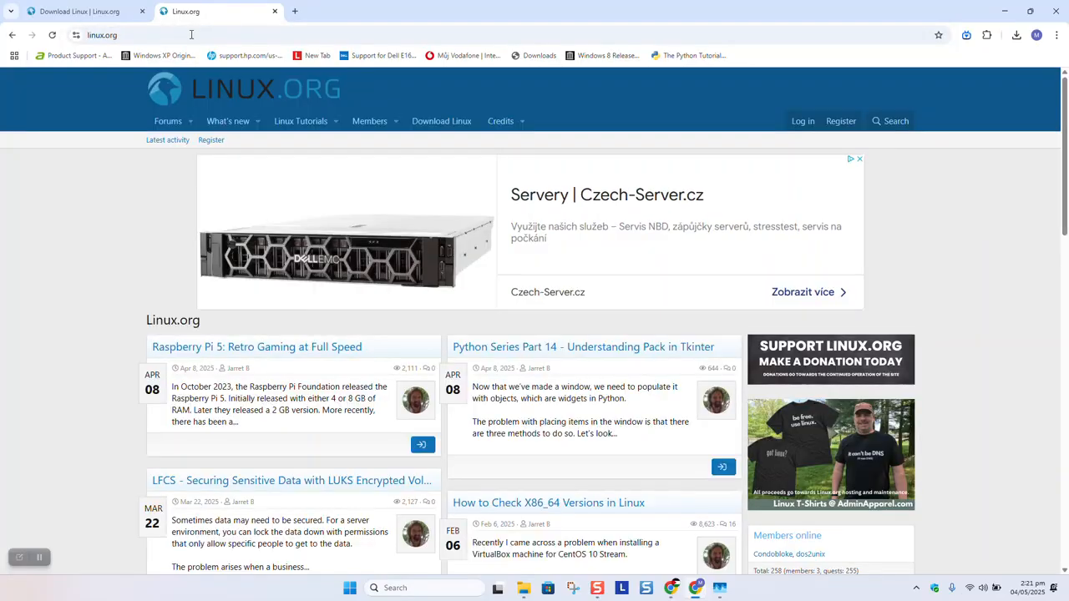
pyautogui.click(434, 123)
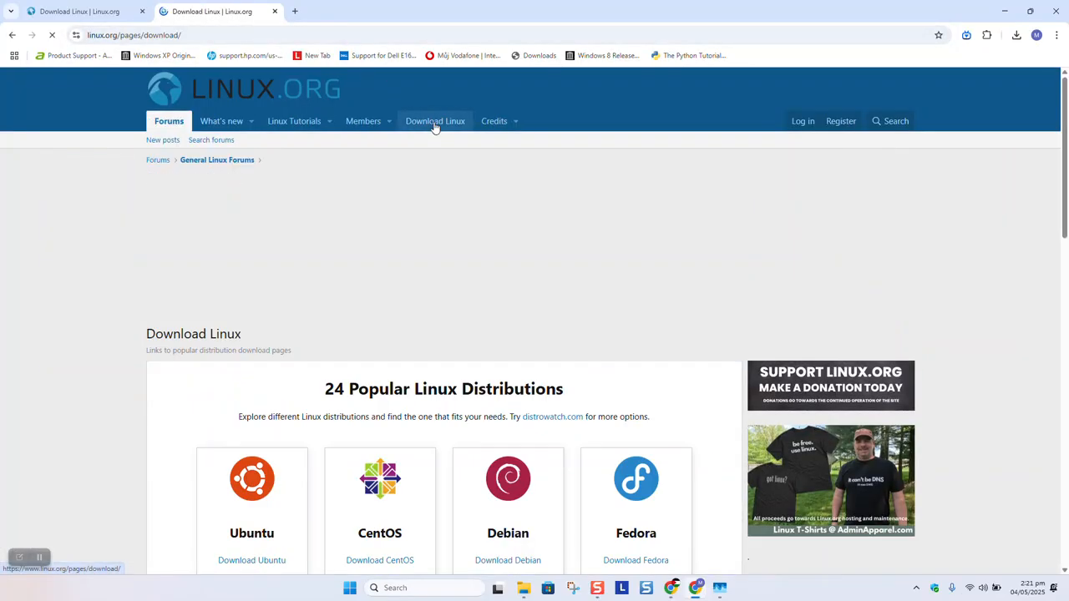
pyautogui.scroll(-5, 223, 309)
pyautogui.scroll(-1, 201, 351)
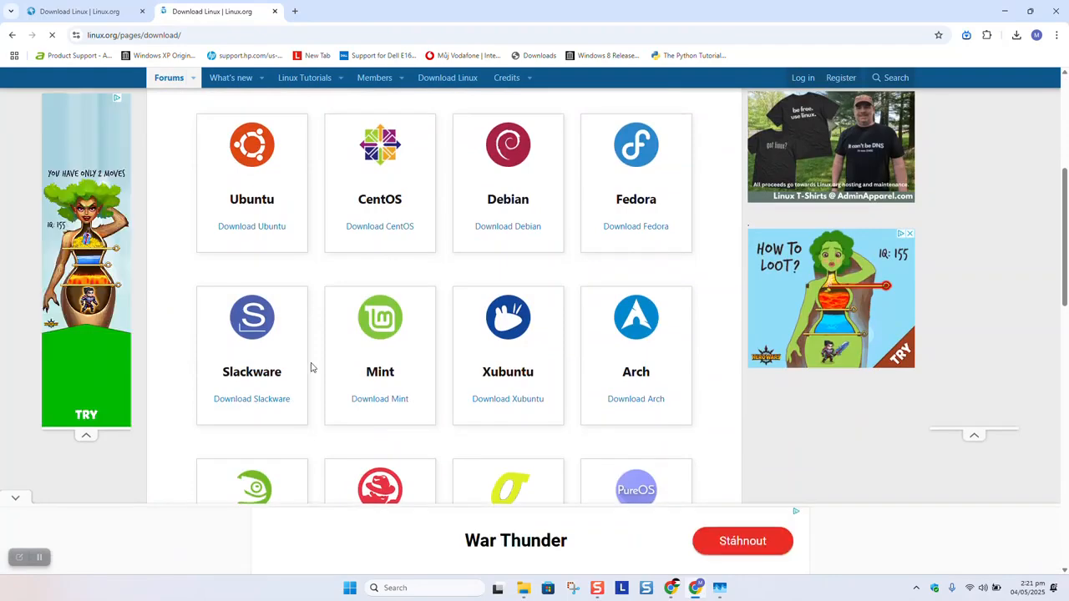
pyautogui.click(636, 399)
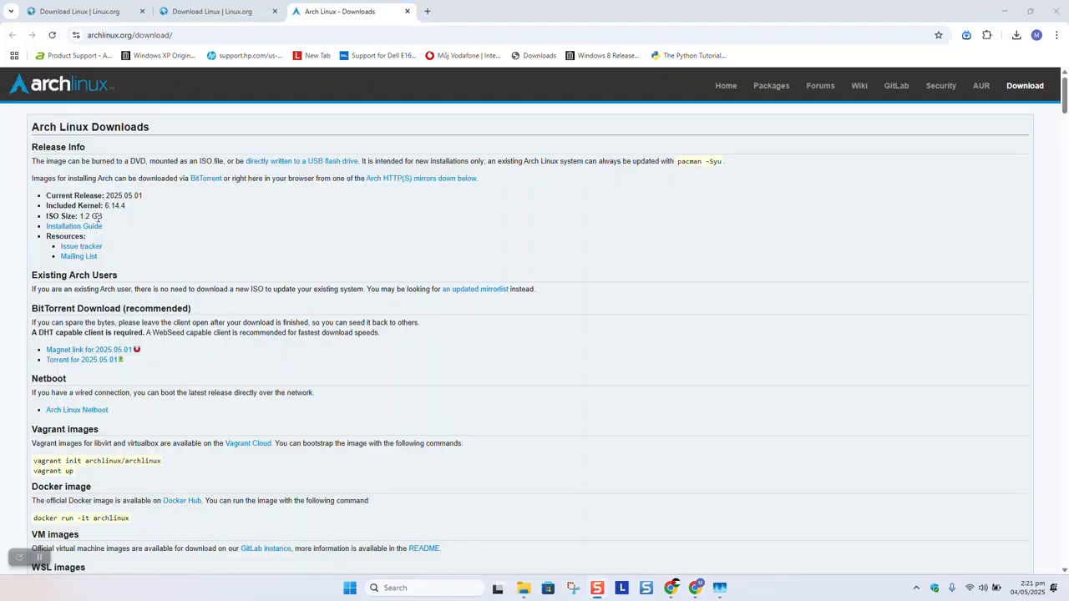
# Highlight the ISO size, go to the Arch HTTP(S) mirrors and open the archlinux.cu.be mirror under Belgium.
pyautogui.moveTo(102, 218); pyautogui.dragTo(73, 218)
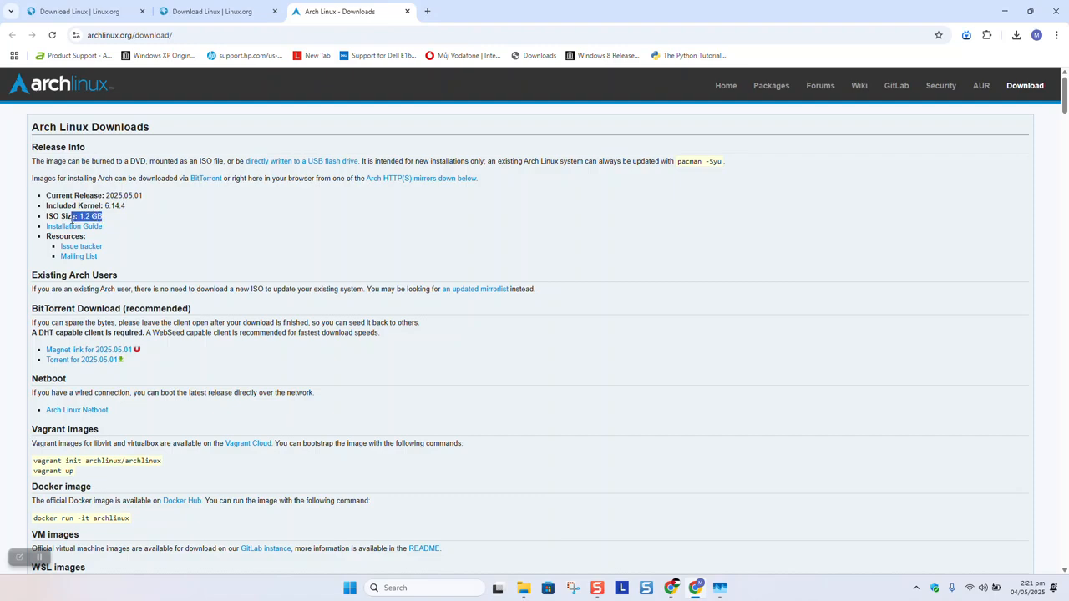
pyautogui.click(198, 225)
pyautogui.click(432, 179)
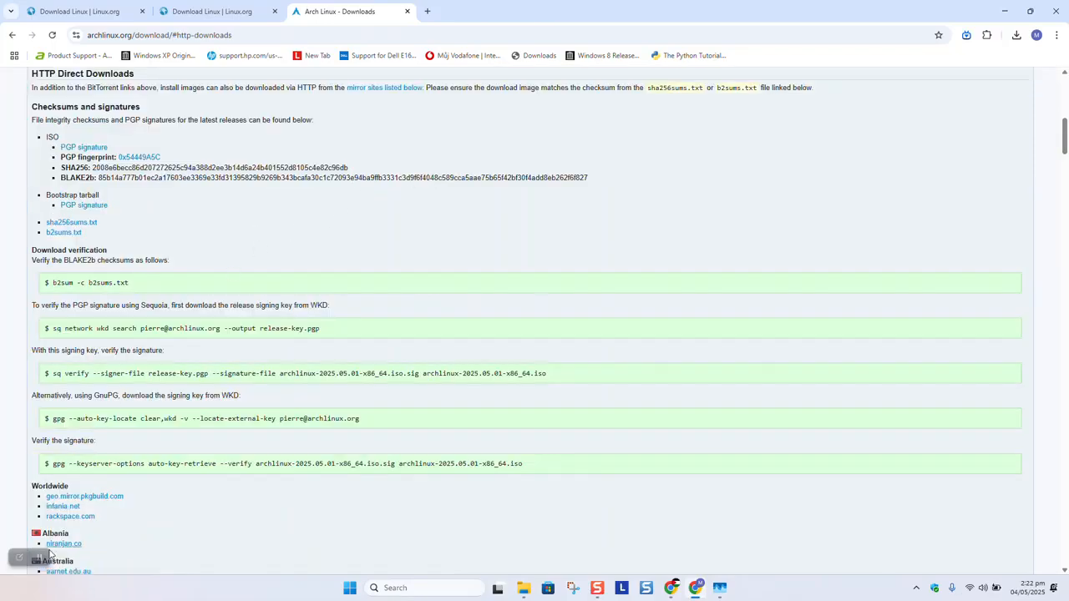
pyautogui.scroll(-4, 51, 368)
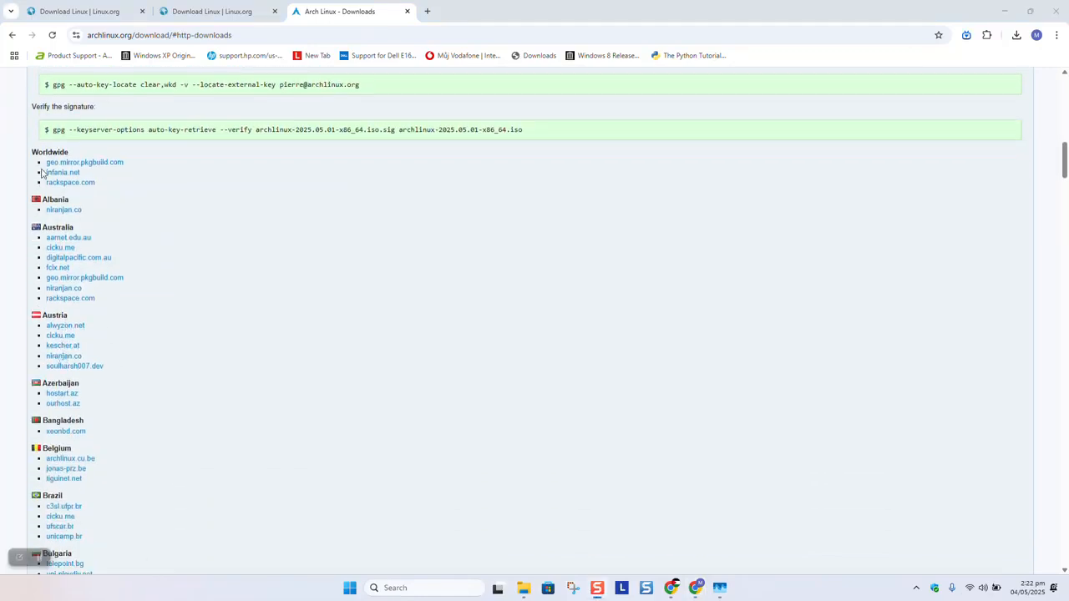
pyautogui.moveTo(30, 151); pyautogui.dragTo(186, 430)
pyautogui.click(196, 417)
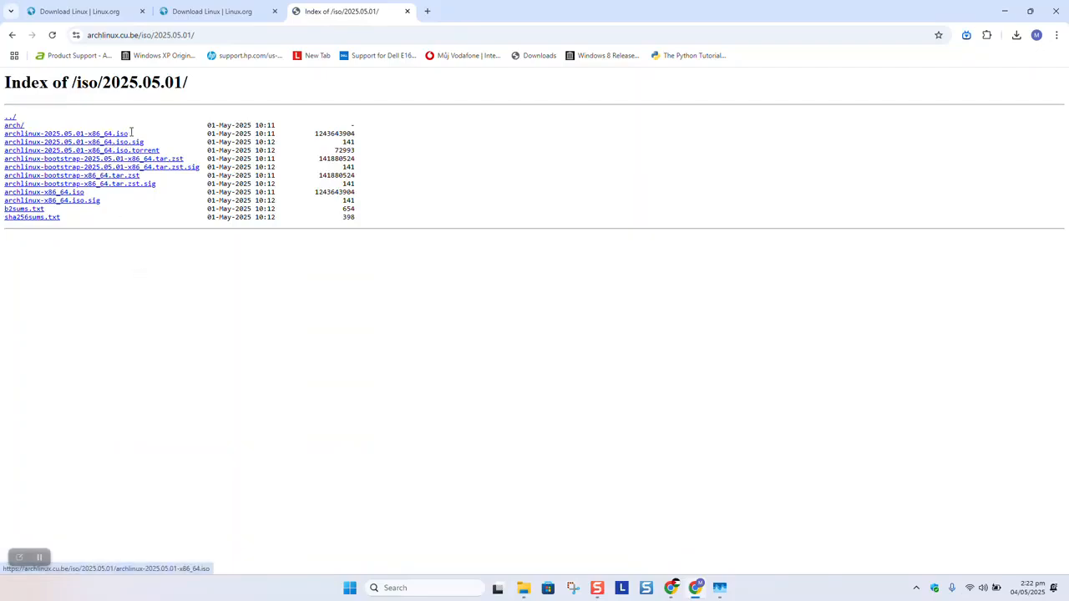
# Download archlinux-2025.05.01-x86_64.iso from the mirror index and show the recent download history.
pyautogui.moveTo(134, 132); pyautogui.dragTo(4, 134)
pyautogui.click(87, 135)
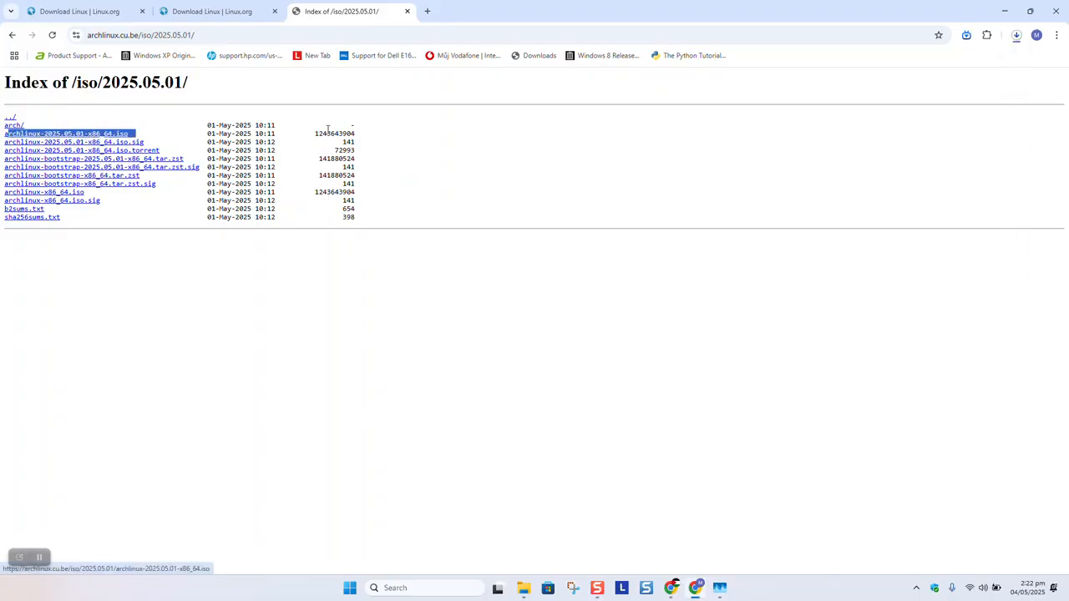
pyautogui.click(1016, 35)
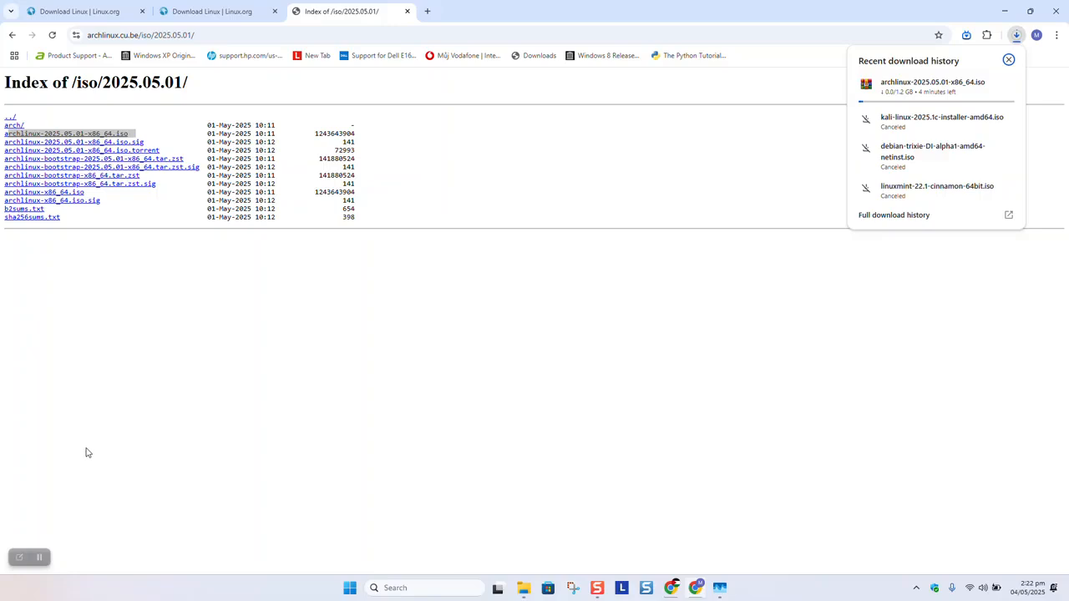
pyautogui.click(40, 557)
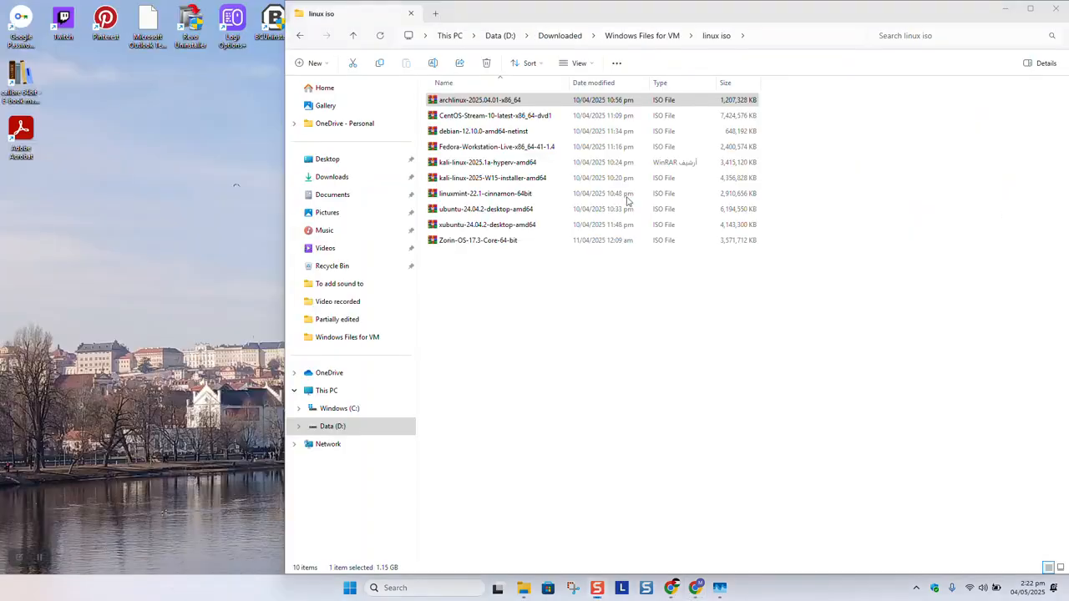
# Select the archlinux-2025.04.01-x86_64 image in the linux iso folder to view the stored ISO file.
pyautogui.click(515, 300)
pyautogui.click(495, 102)
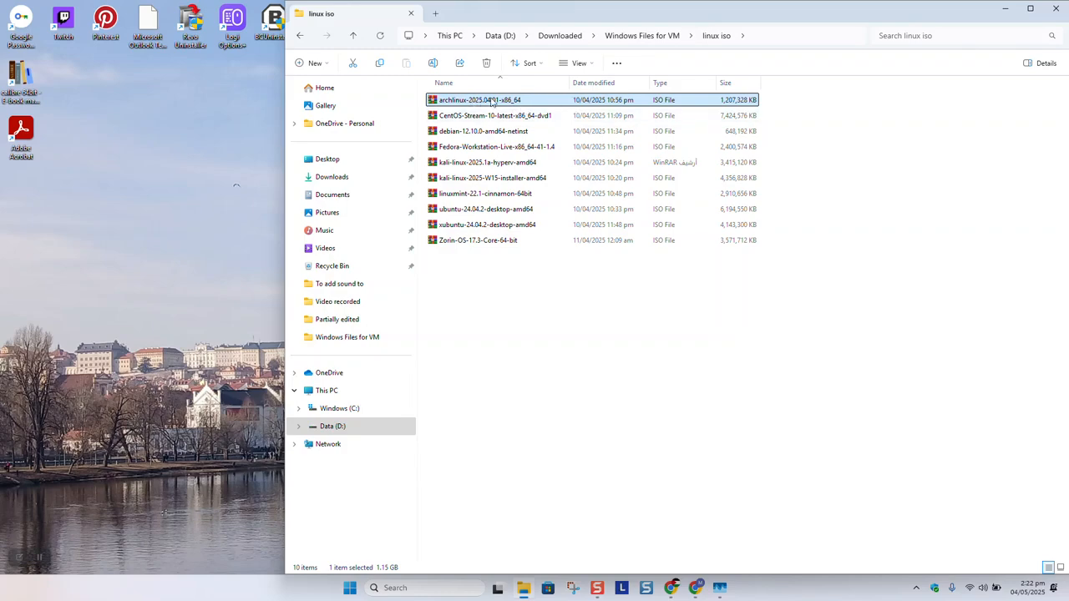
pyautogui.click(40, 557)
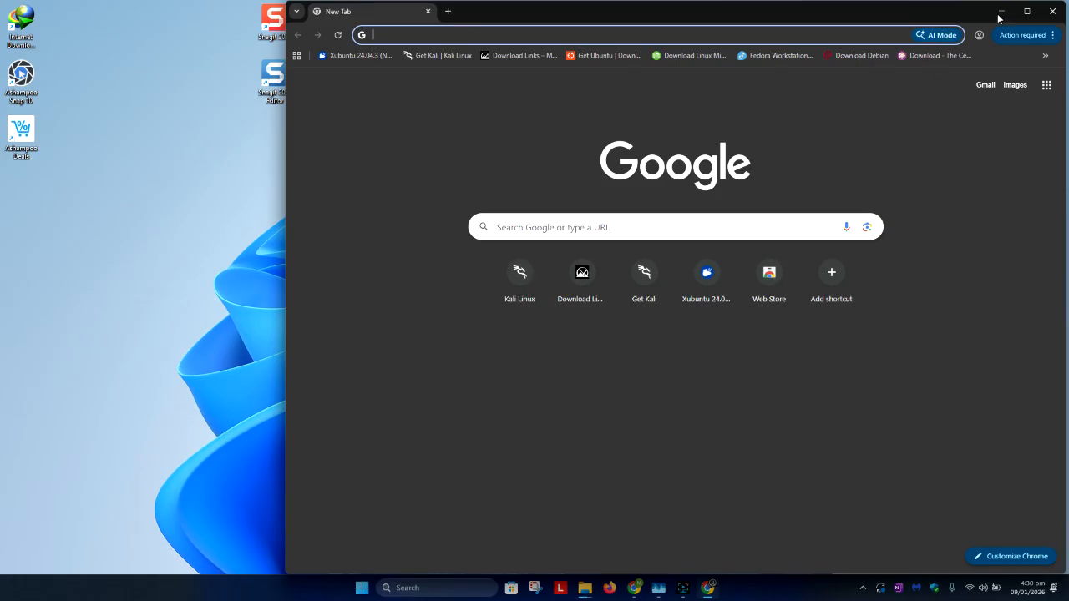
# Maximize the browser window, search Google for rufus and open the Rufus downloads listing.
pyautogui.click(1026, 11)
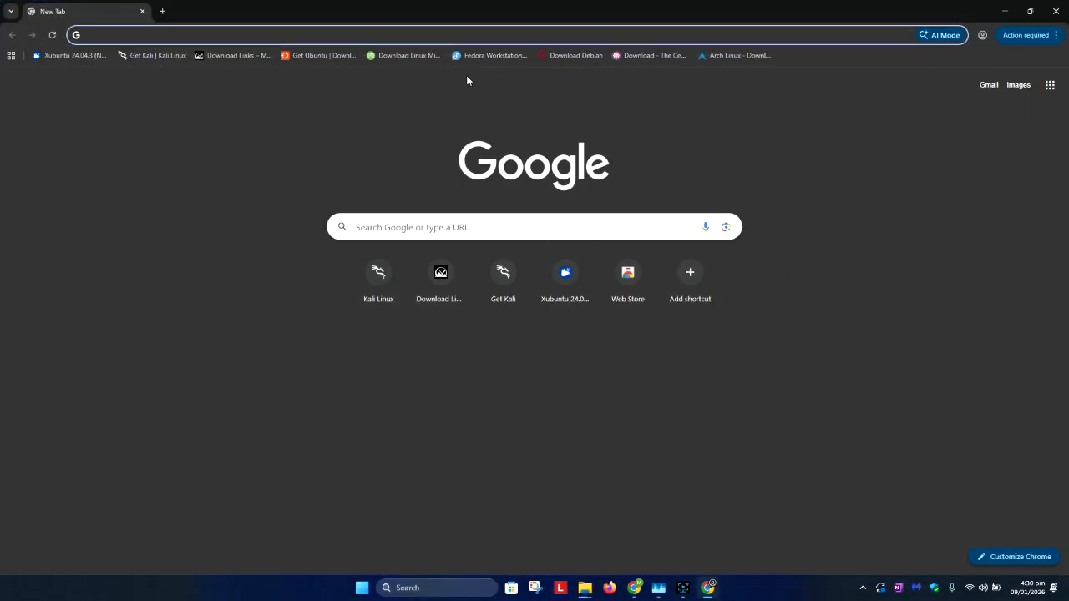
pyautogui.write('rufus')
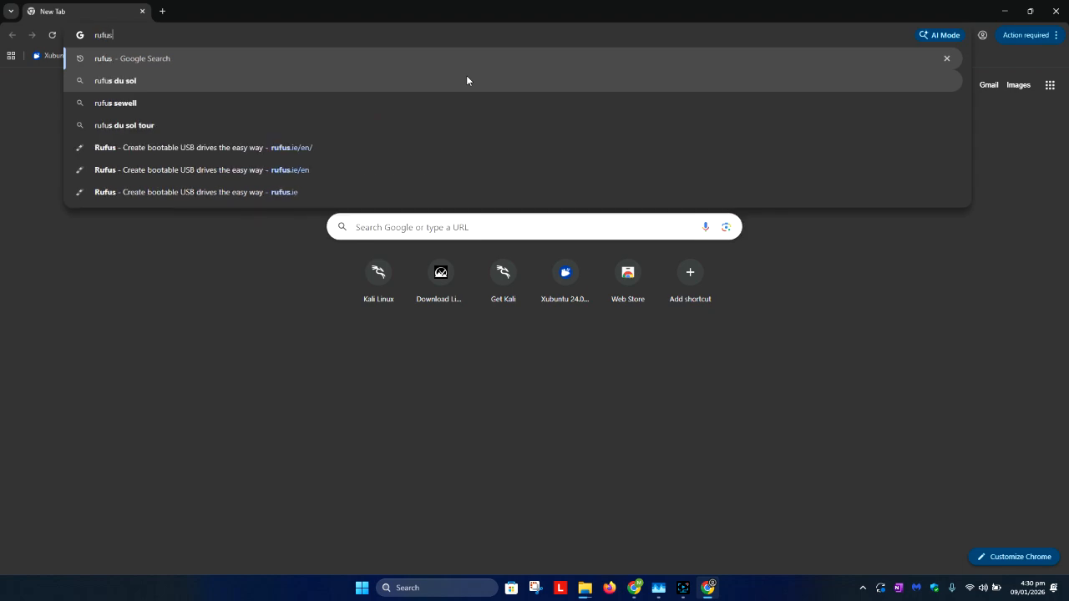
pyautogui.press('Return')
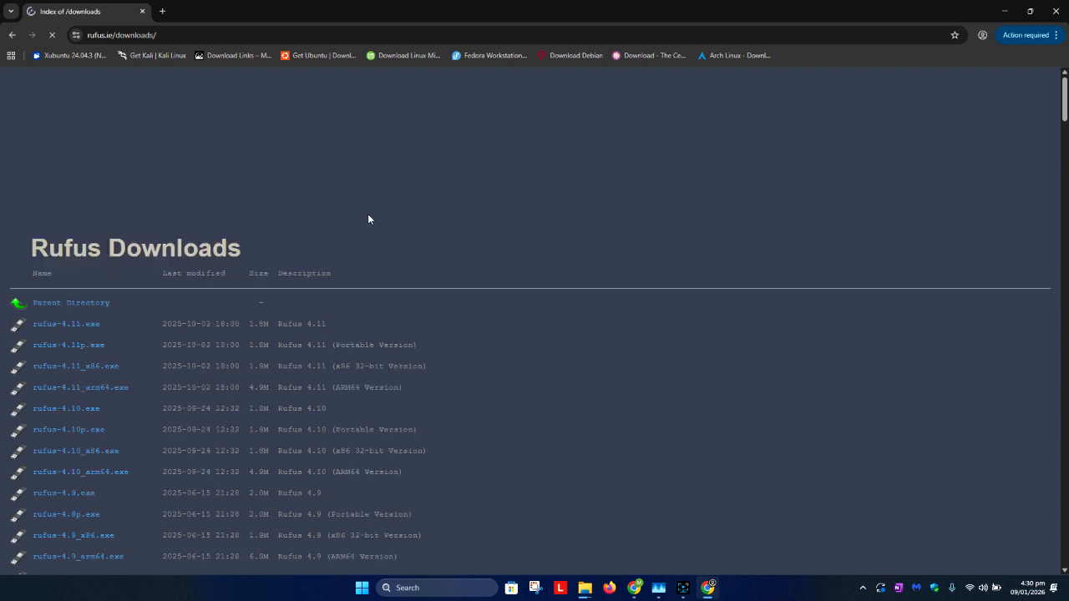
# Examine the available Rufus versions and their types in the downloads listing.
pyautogui.scroll(-1, 367, 214)
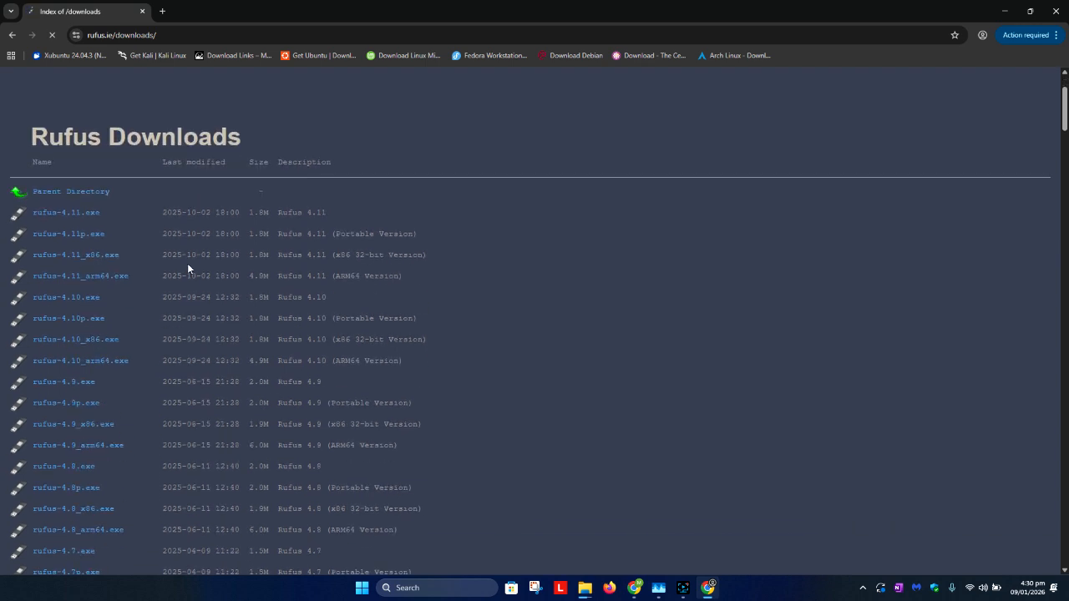
pyautogui.scroll(-2, 188, 268)
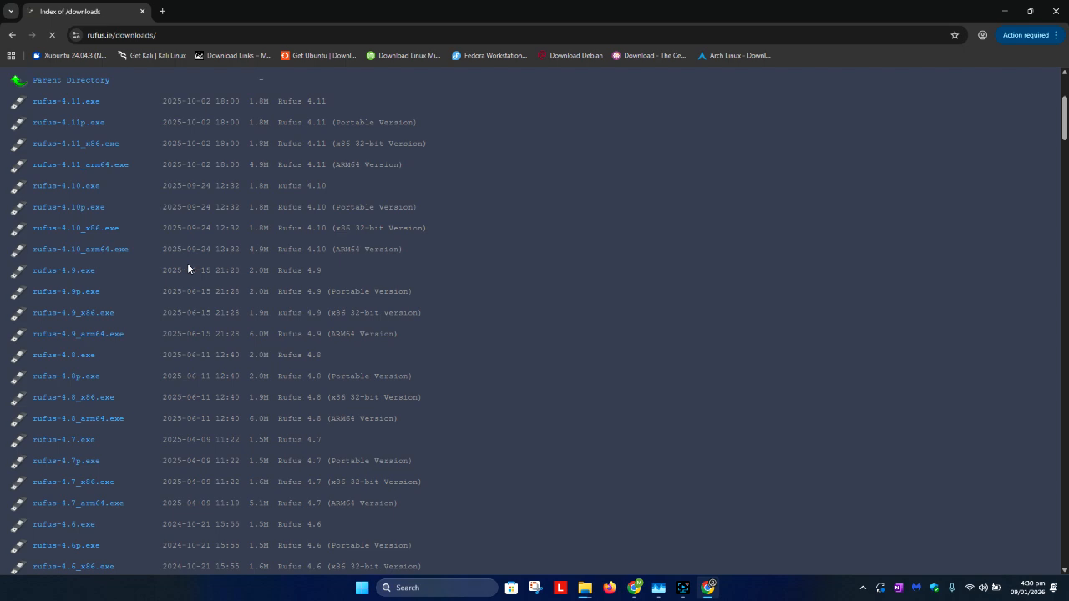
pyautogui.scroll(1, 144, 249)
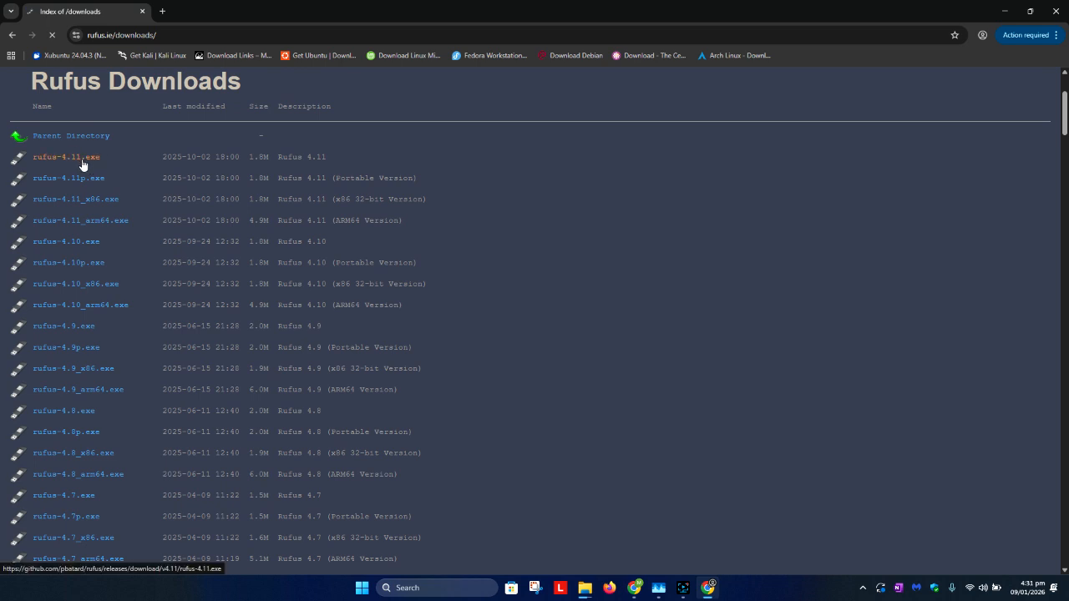
pyautogui.scroll(-4, 125, 192)
pyautogui.scroll(-2, 126, 195)
pyautogui.scroll(-10, 125, 194)
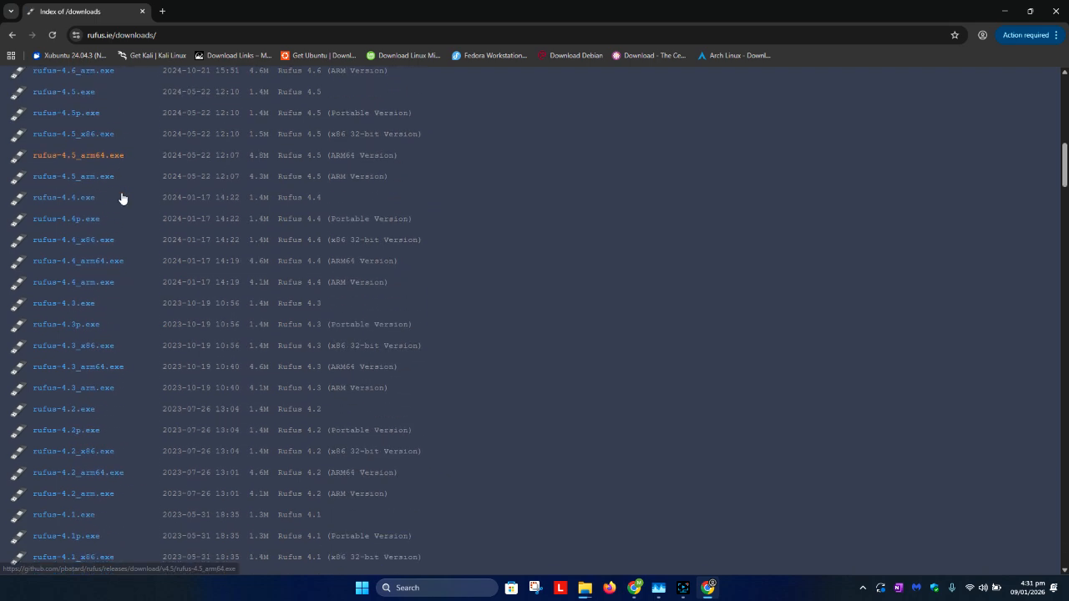
pyautogui.scroll(-8, 121, 197)
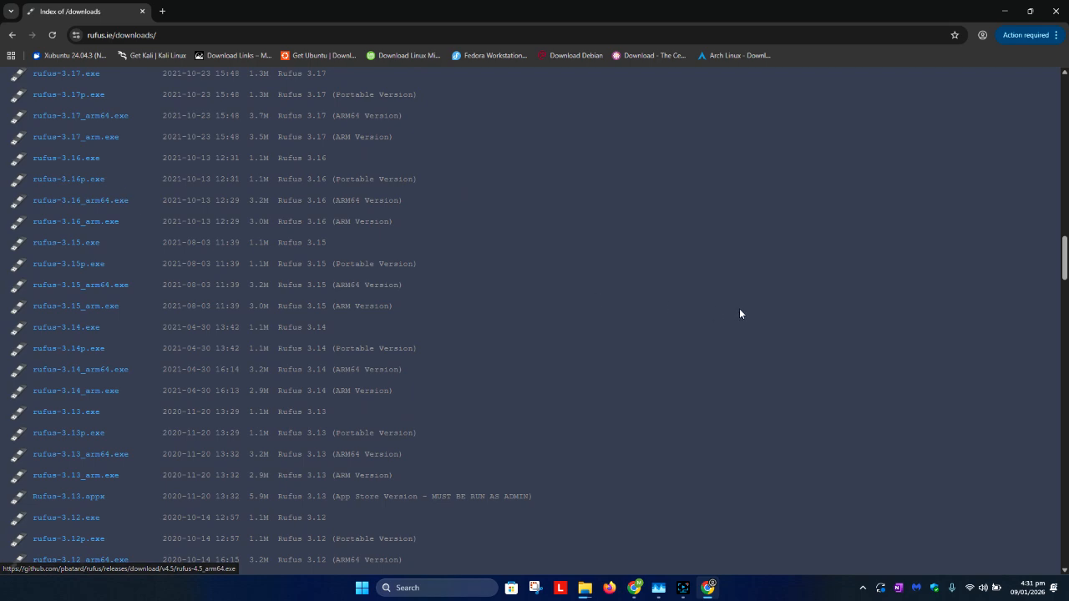
pyautogui.scroll(20, 239, 328)
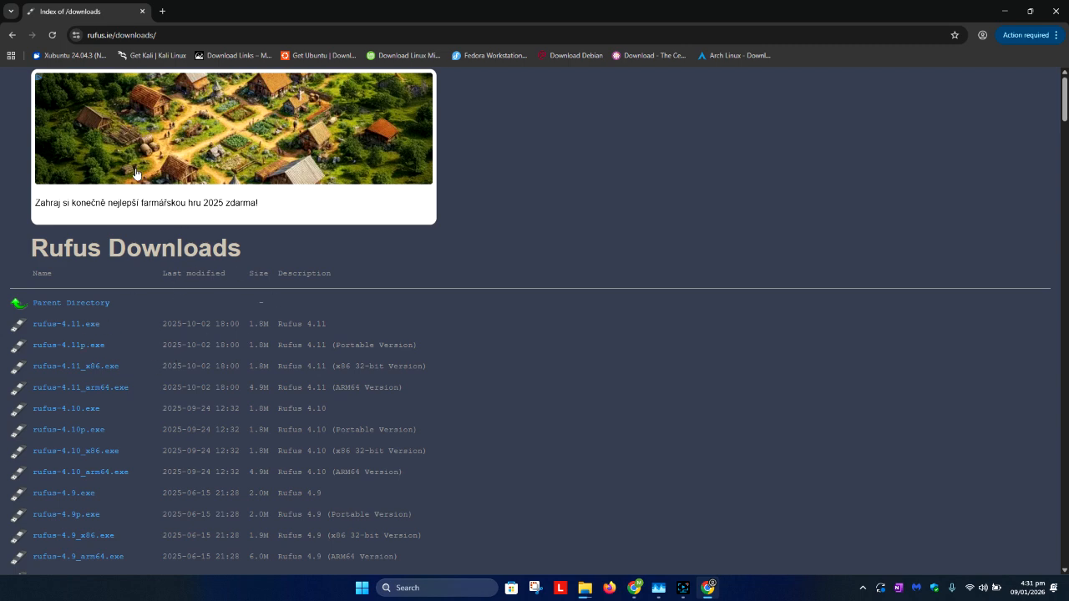
# Return to the search results, open the Rufus homepage and download rufus-4.11.exe from its latest releases.
pyautogui.click(12, 35)
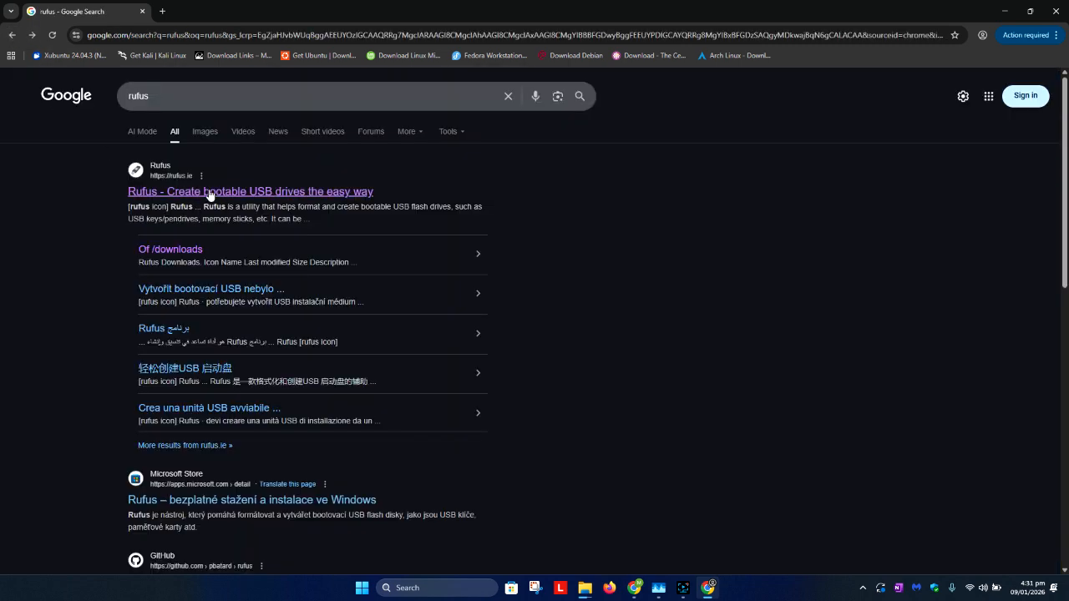
pyautogui.click(215, 194)
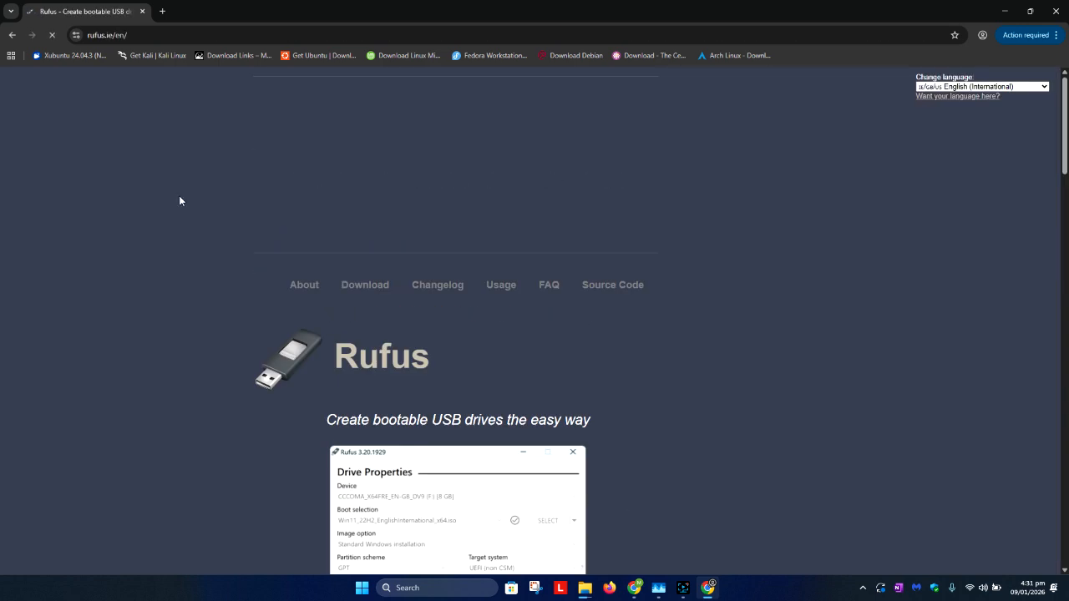
pyautogui.scroll(-10, 179, 201)
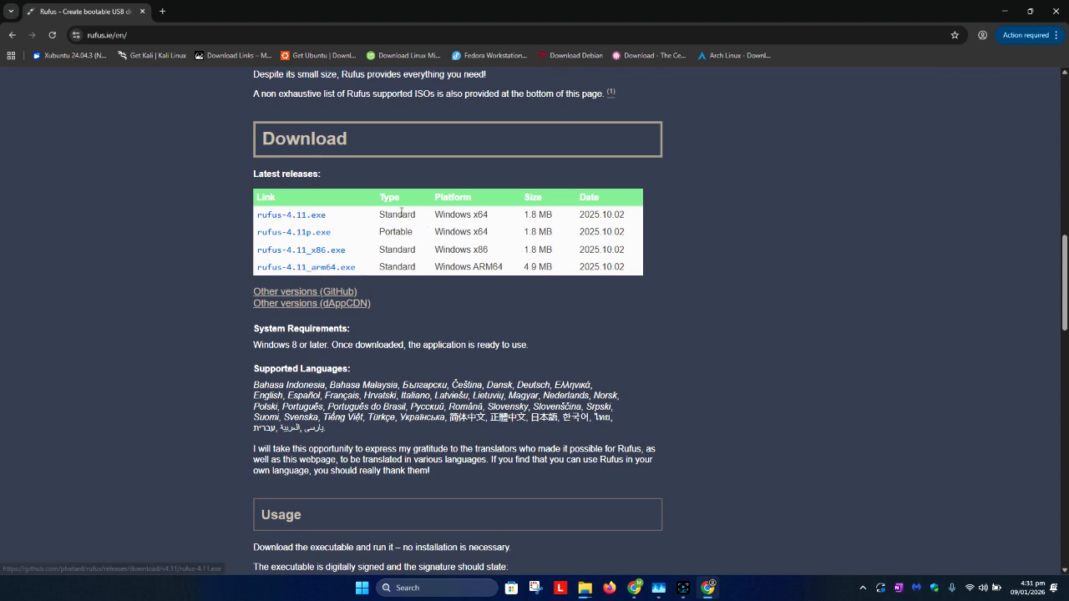
pyautogui.moveTo(489, 215); pyautogui.dragTo(379, 235)
pyautogui.click(398, 225)
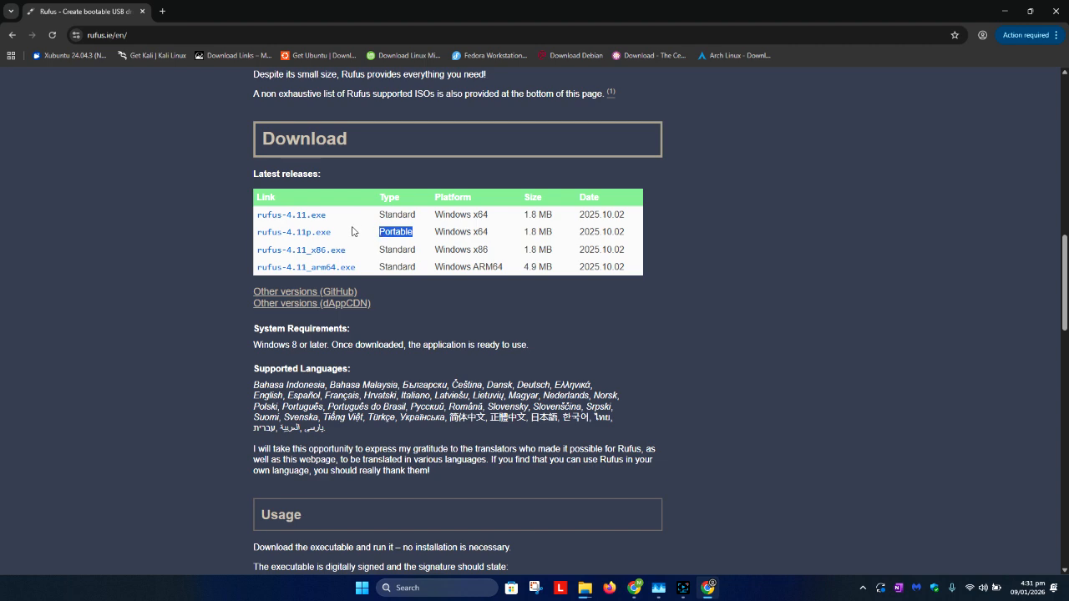
pyautogui.click(324, 238)
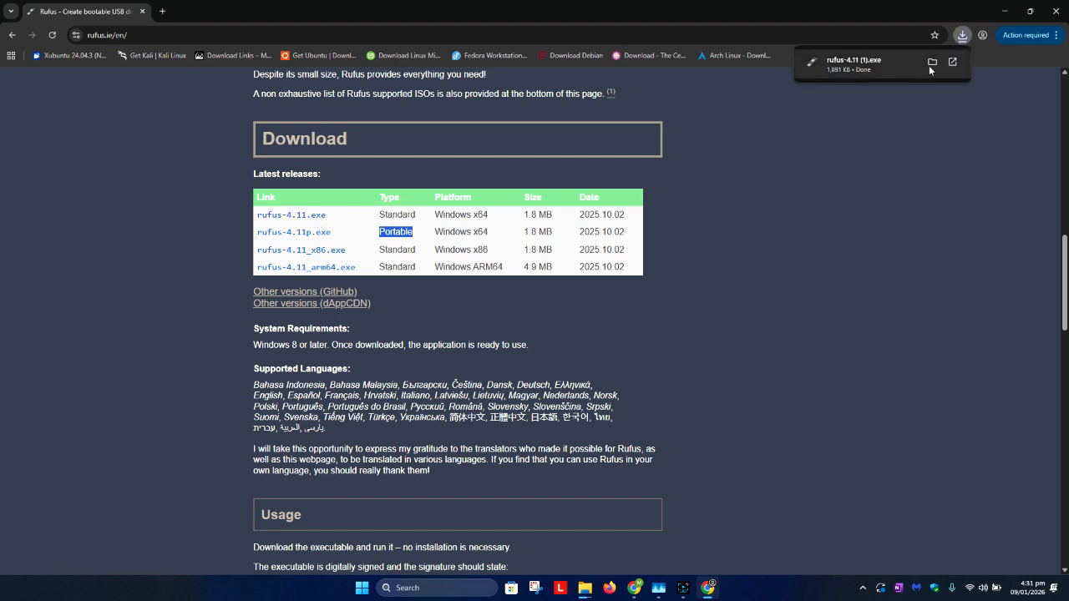
# Show the downloaded Rufus executable in its Downloads folder and minimize the browser.
pyautogui.click(933, 62)
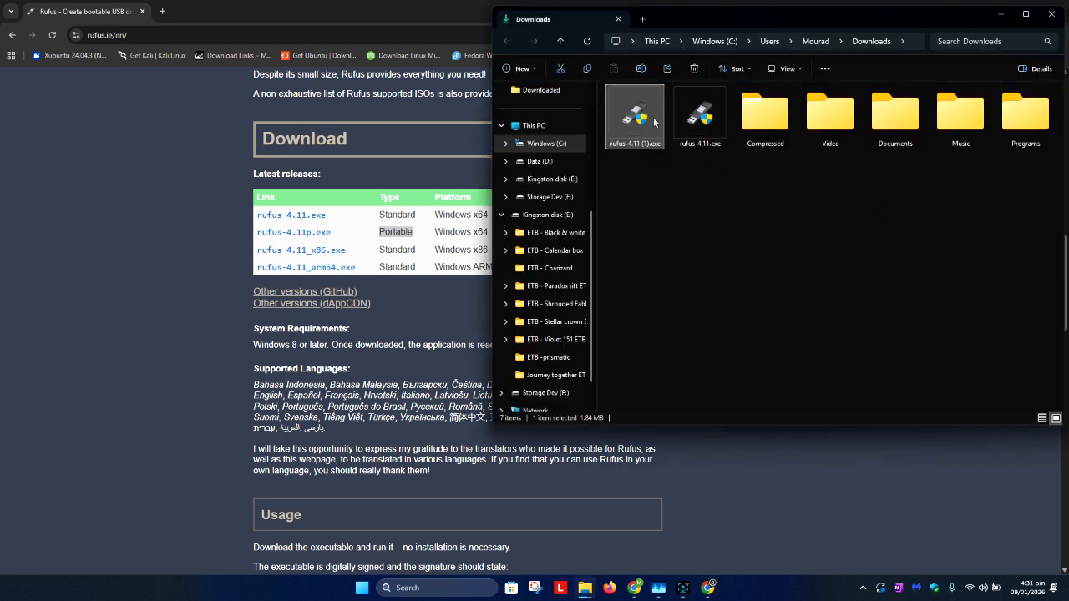
pyautogui.doubleClick(653, 117)
pyautogui.click(998, 11)
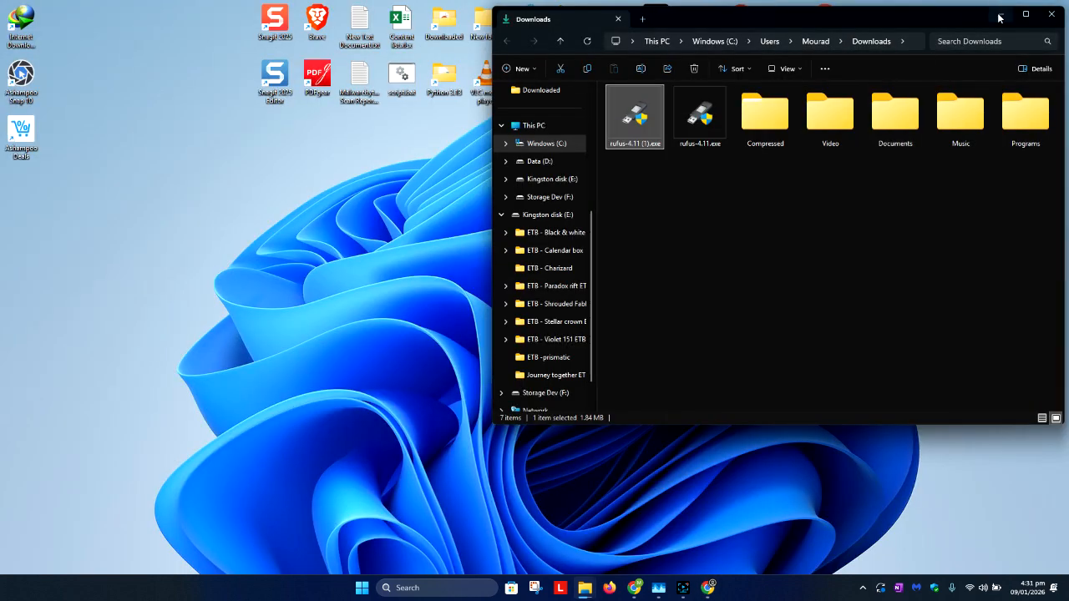
# Minimize the Downloads folder window and check the hidden system tray icons.
pyautogui.click(1001, 14)
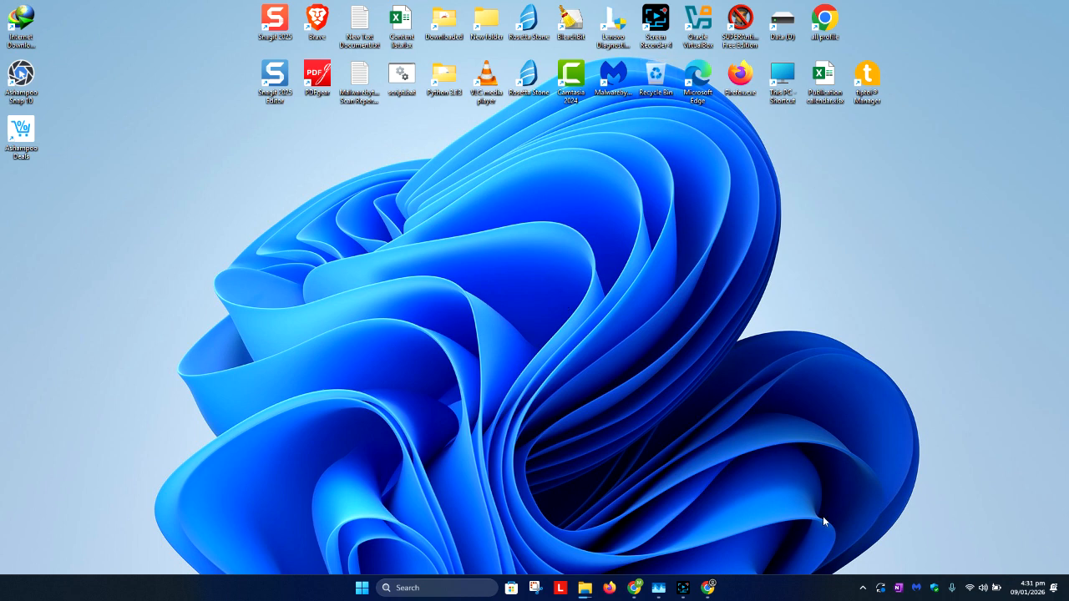
pyautogui.click(861, 590)
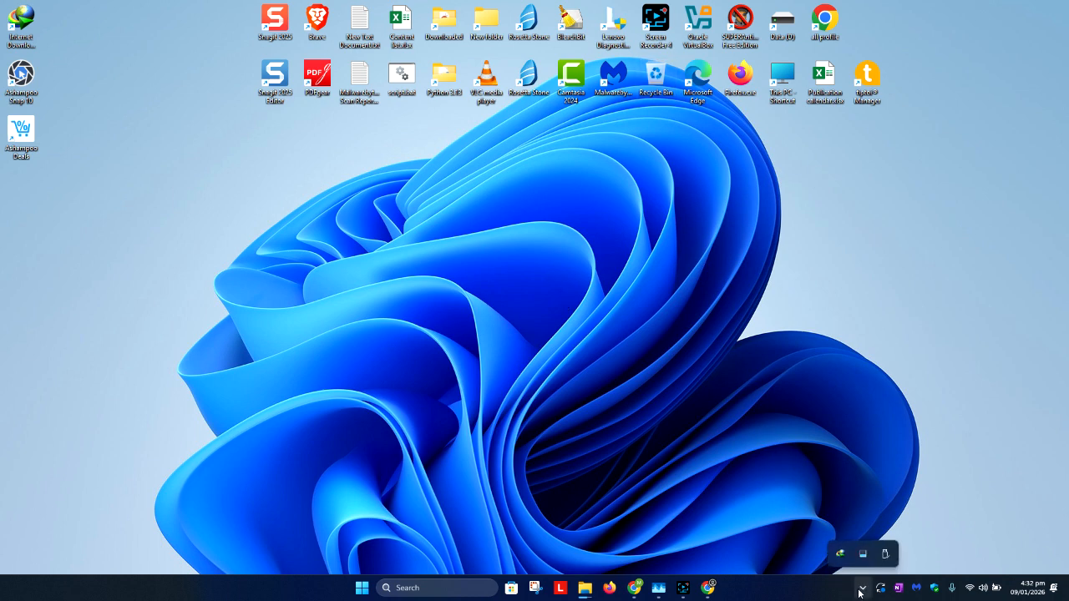
pyautogui.click(794, 590)
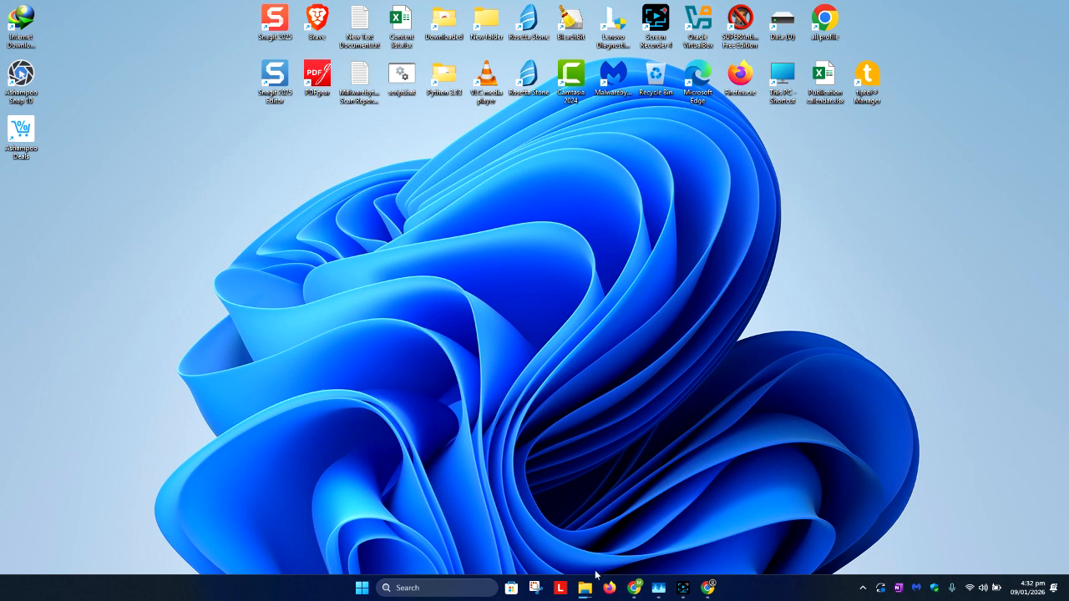
# Bring back the Downloads folder and launch rufus-4.11 (1).exe.
pyautogui.moveTo(588, 583)
pyautogui.click(762, 531)
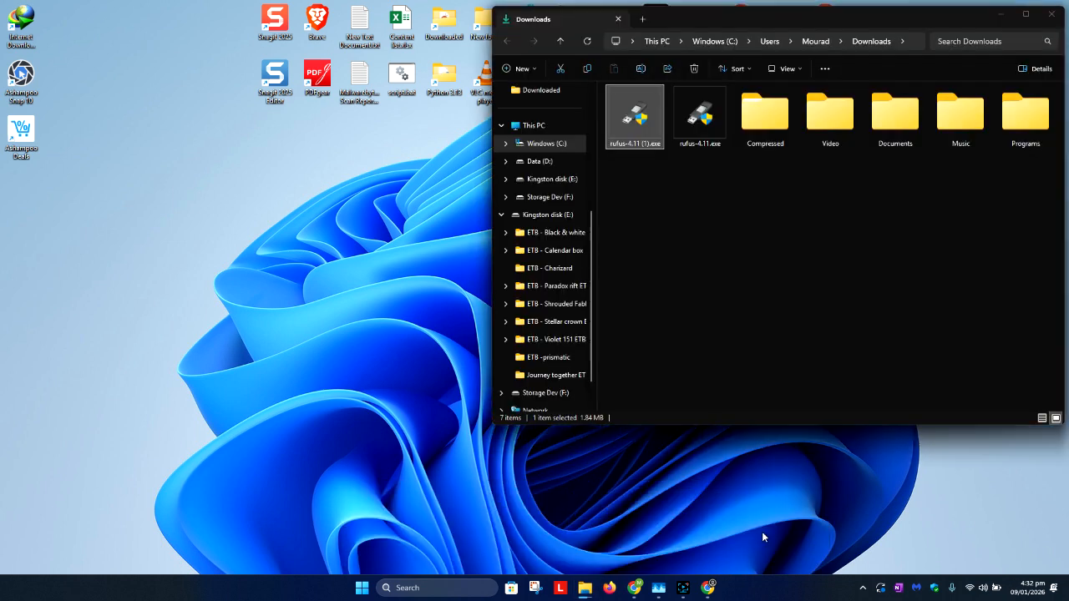
pyautogui.doubleClick(645, 140)
pyautogui.rightClick(647, 118)
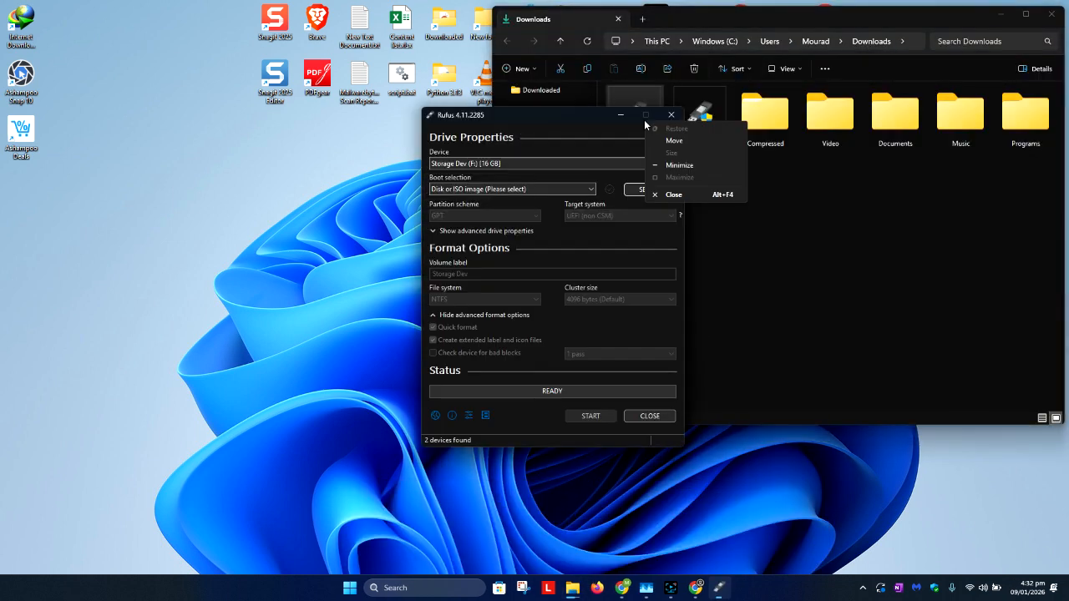
# Minimize the Downloads folder and check the available devices, keeping windows 11 (F:) [16 GB] as the target drive.
pyautogui.click(563, 119)
pyautogui.click(1001, 14)
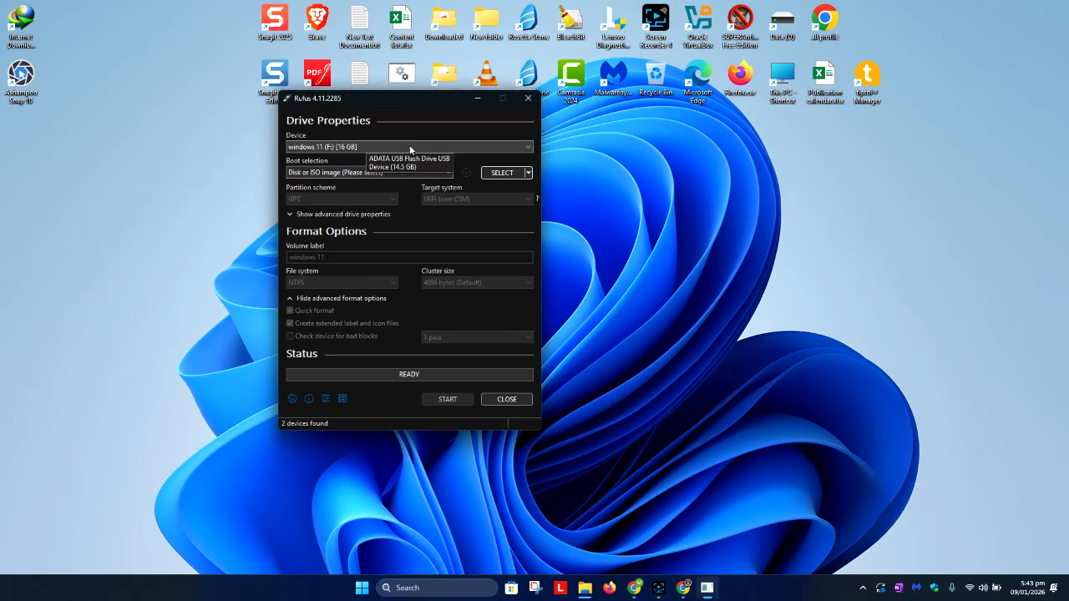
pyautogui.click(502, 147)
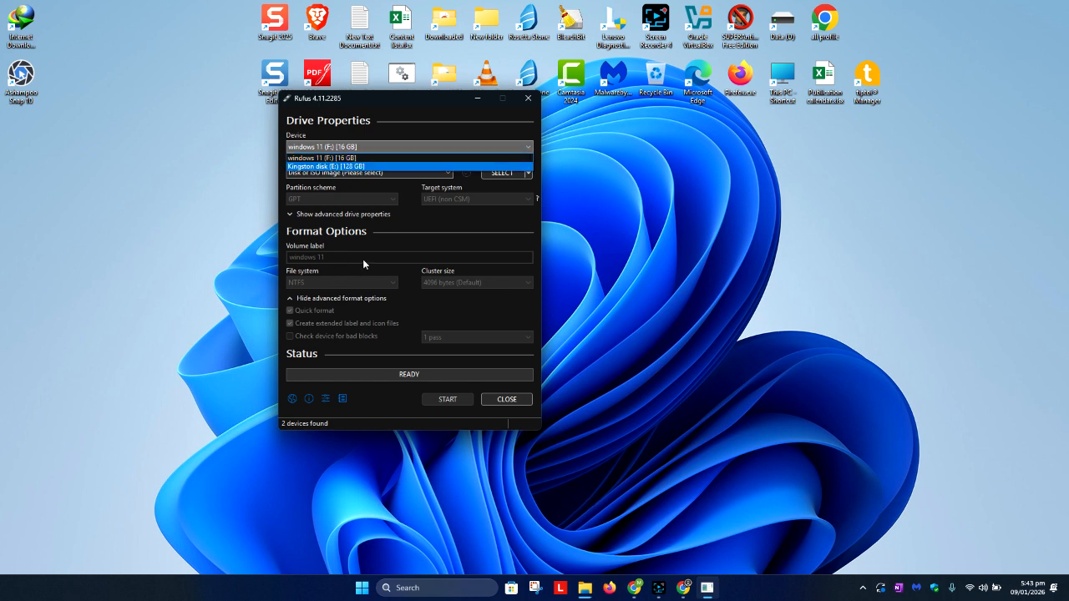
pyautogui.click(434, 217)
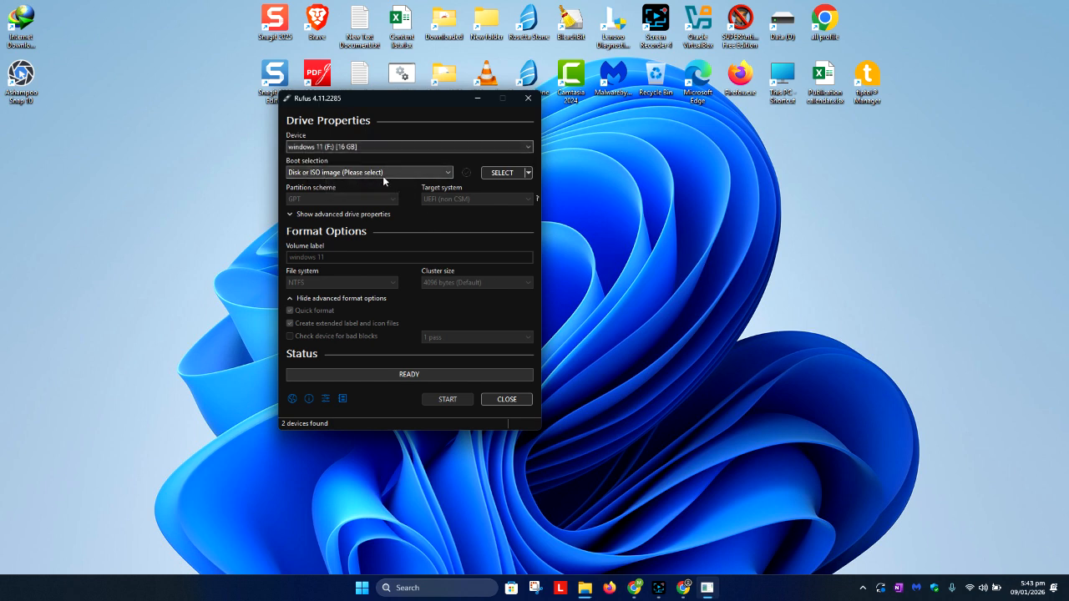
# Load archlinux-2025.10.01-x86_64.iso from the OS folder on Data (D:) as the boot image.
pyautogui.click(505, 172)
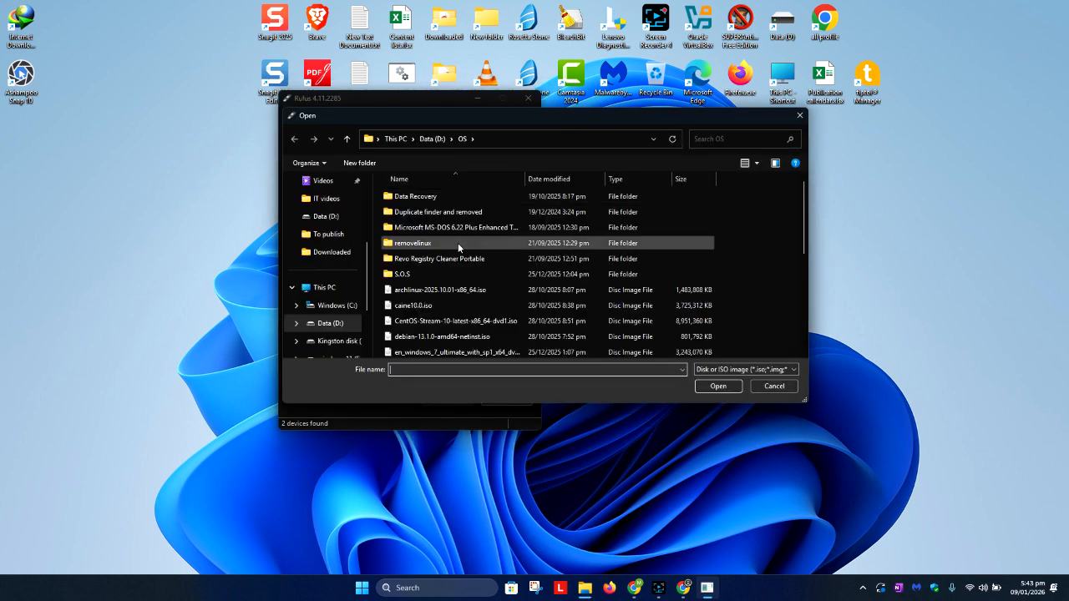
pyautogui.click(467, 338)
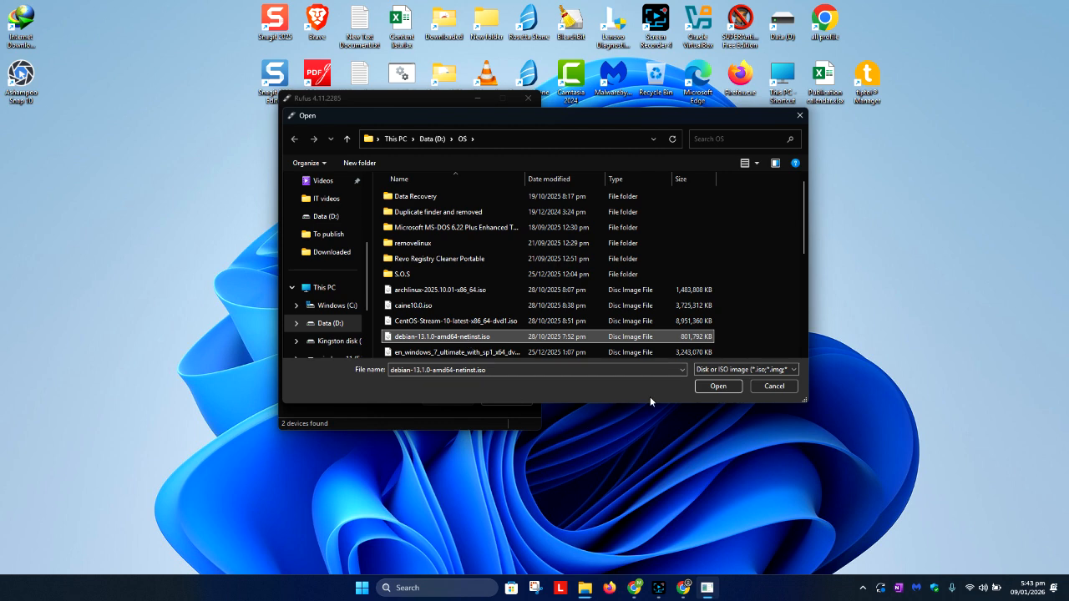
pyautogui.moveTo(647, 403); pyautogui.dragTo(645, 531)
pyautogui.scroll(-1, 488, 395)
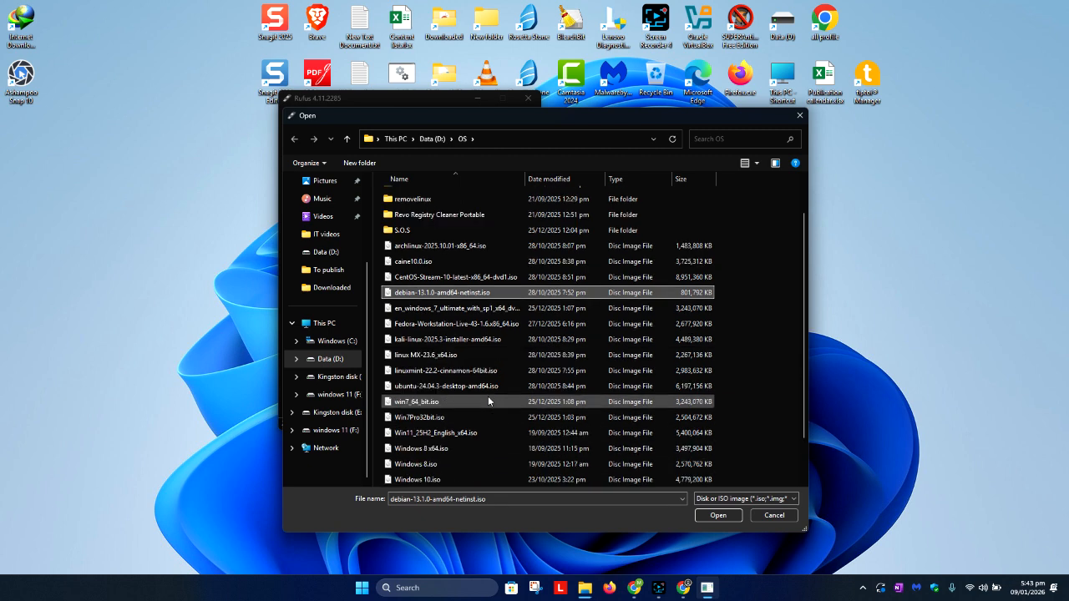
pyautogui.click(488, 399)
pyautogui.press('l')
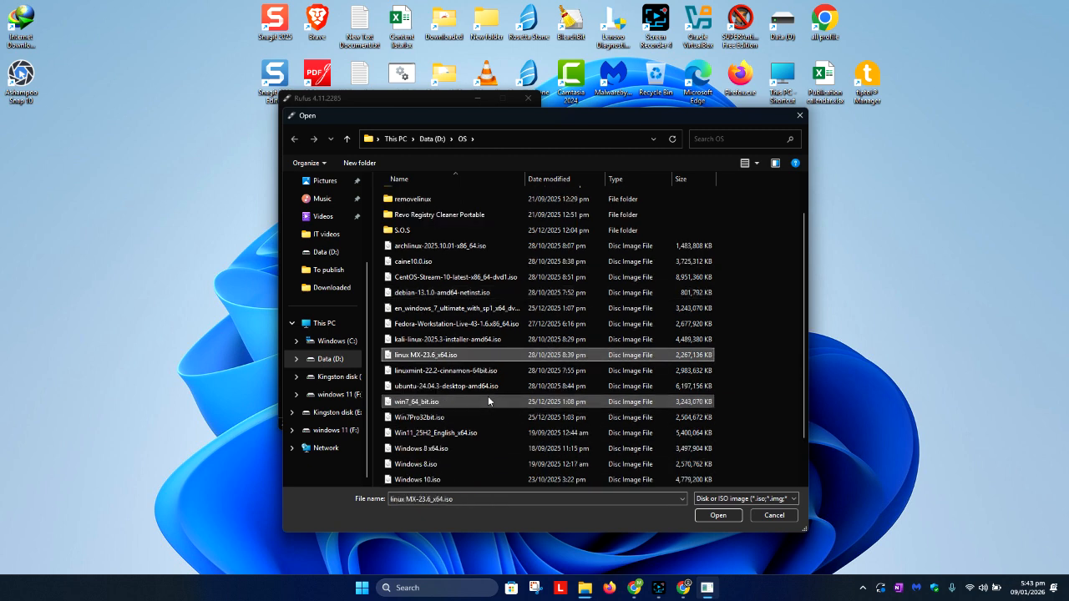
pyautogui.scroll(-1, 489, 400)
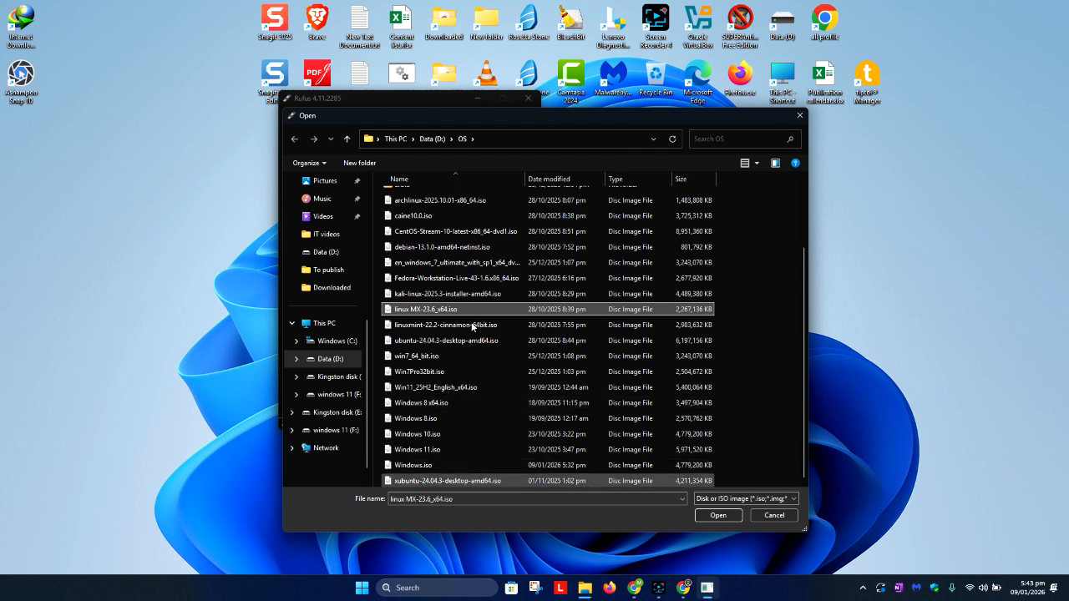
pyautogui.click(470, 200)
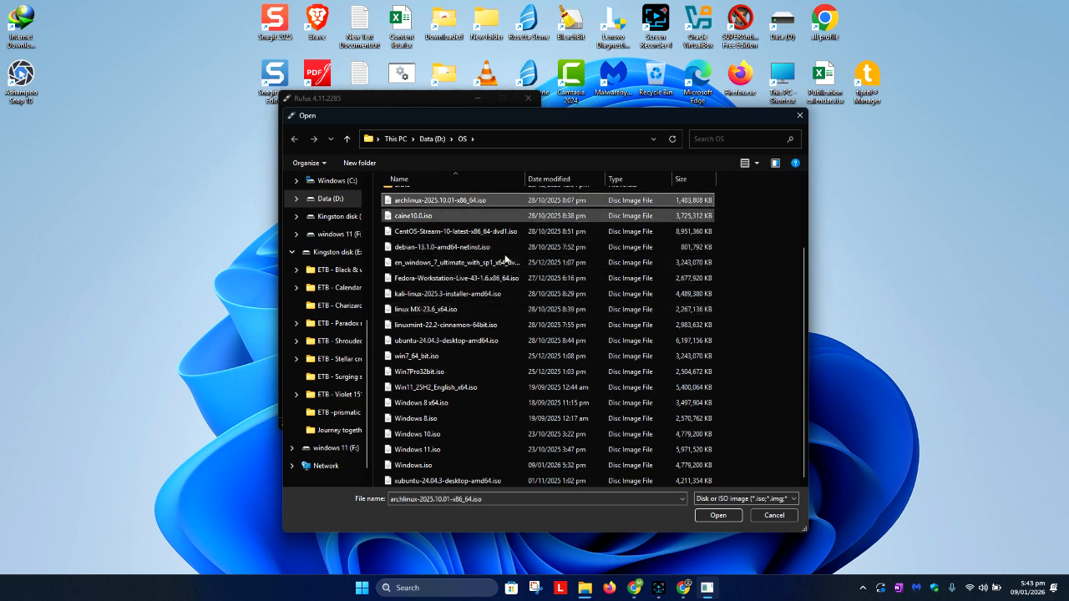
pyautogui.click(722, 517)
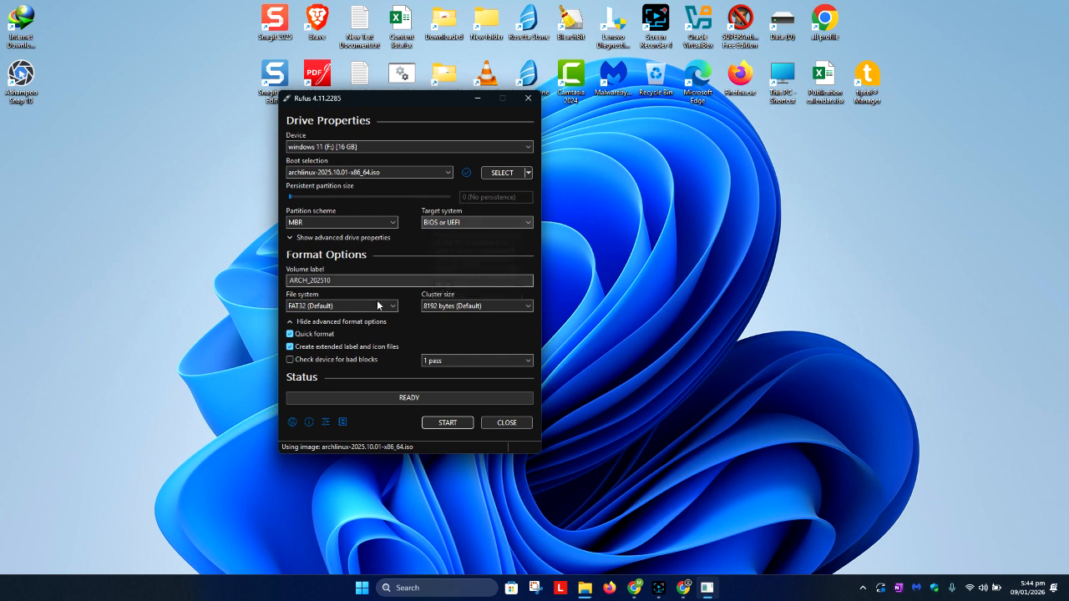
# Label the volume "Arch linux distro" and try to write the drive in ISO Image mode, accepting the Syslinux file download and data erasure.
pyautogui.moveTo(359, 280); pyautogui.dragTo(274, 280)
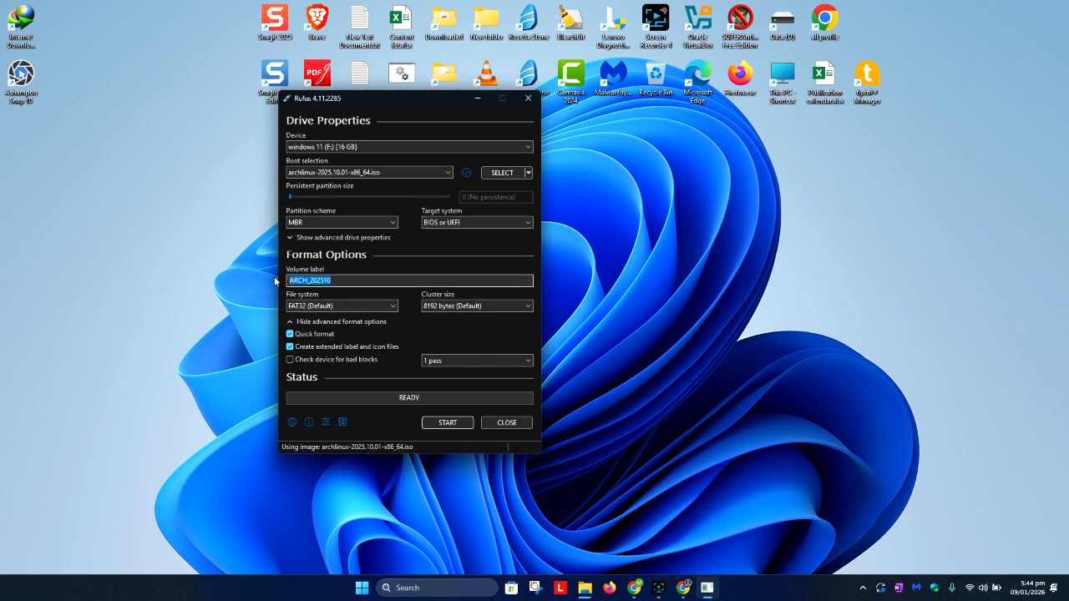
pyautogui.write('Arch linux distro')
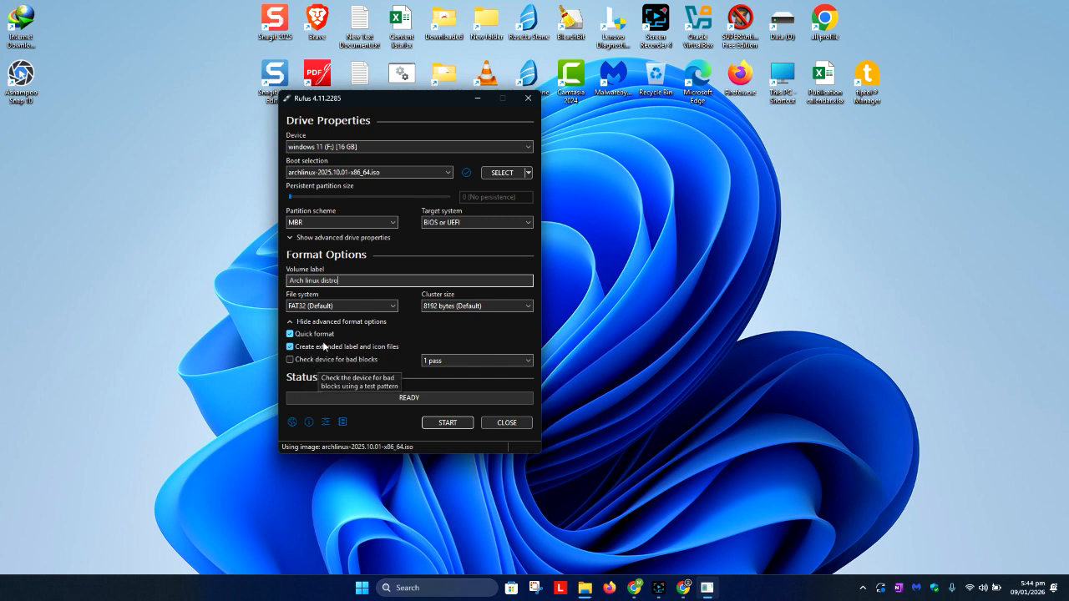
pyautogui.click(450, 422)
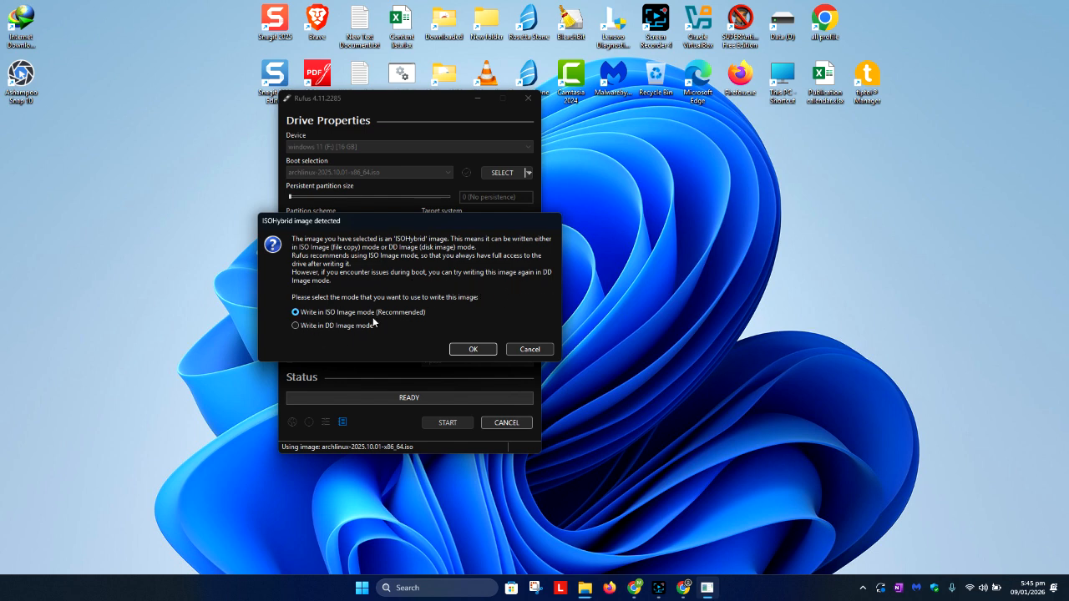
pyautogui.click(479, 351)
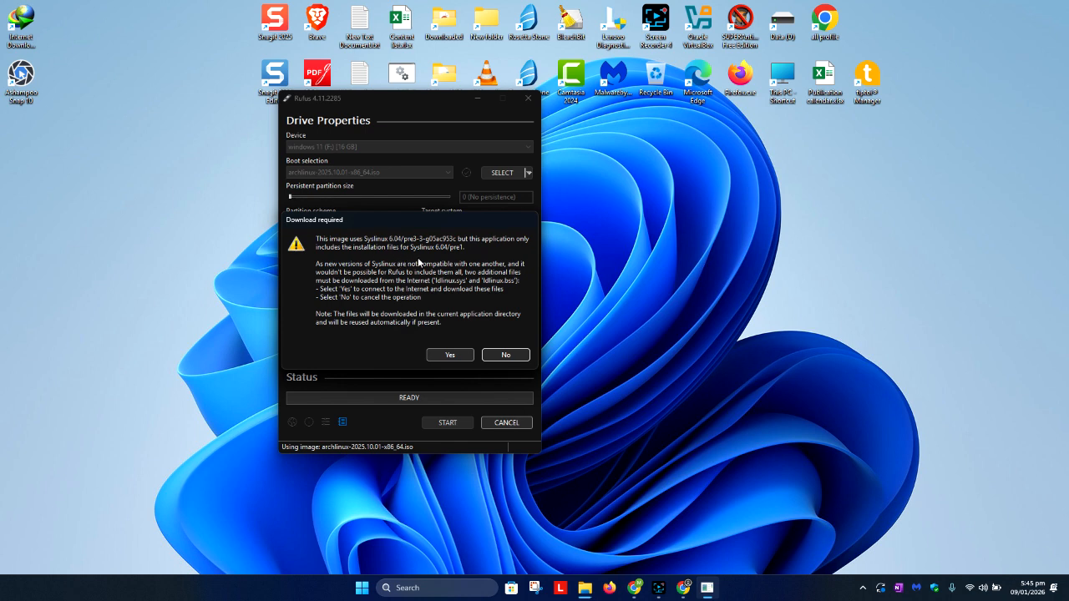
pyautogui.click(441, 354)
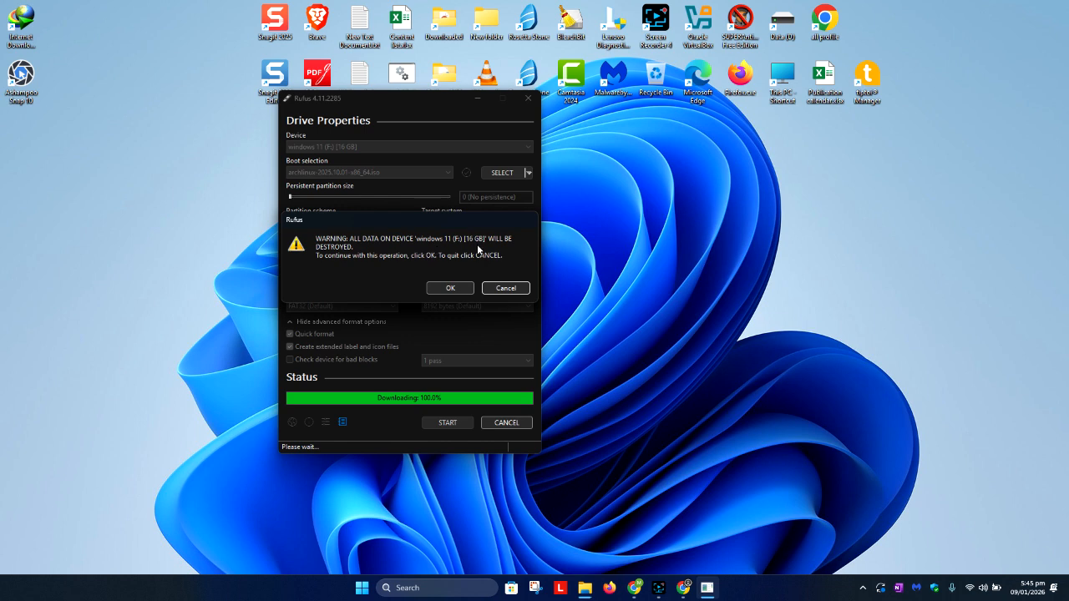
pyautogui.click(457, 289)
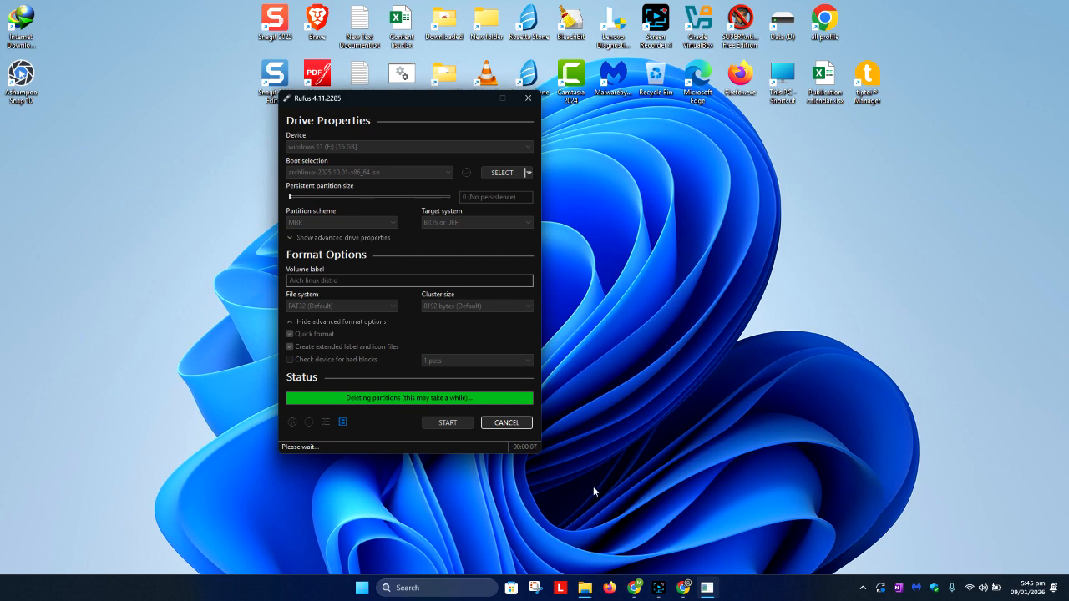
pyautogui.moveTo(427, 103); pyautogui.dragTo(392, 101)
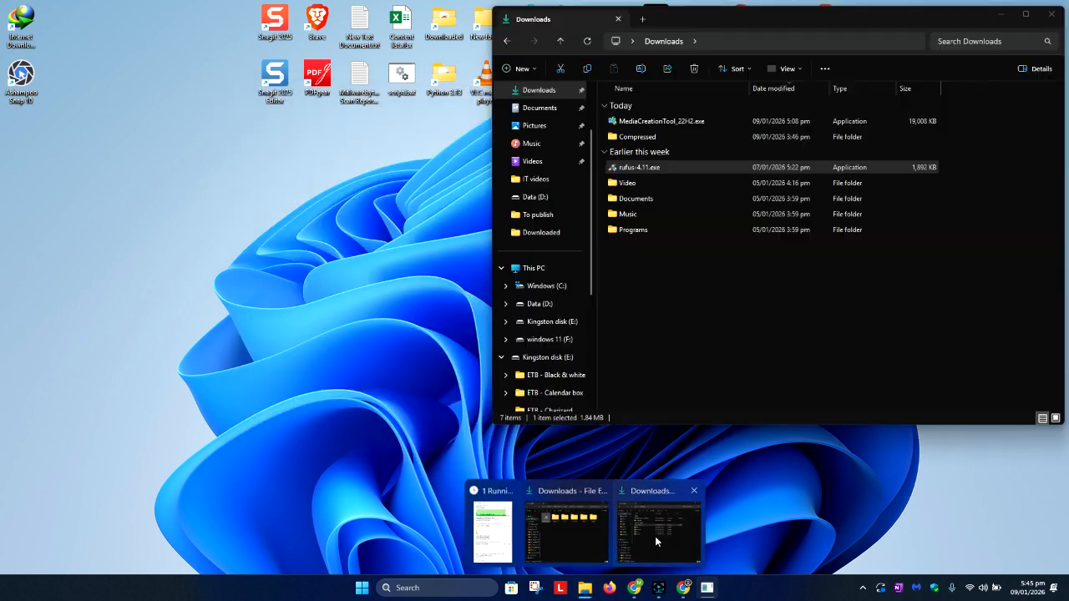
pyautogui.click(655, 537)
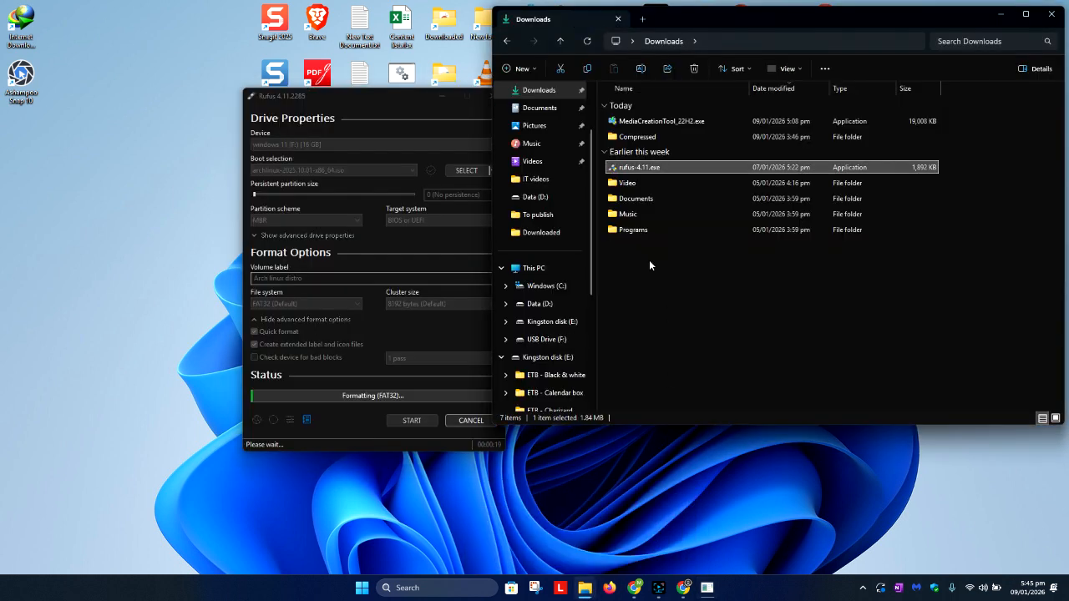
pyautogui.click(1003, 17)
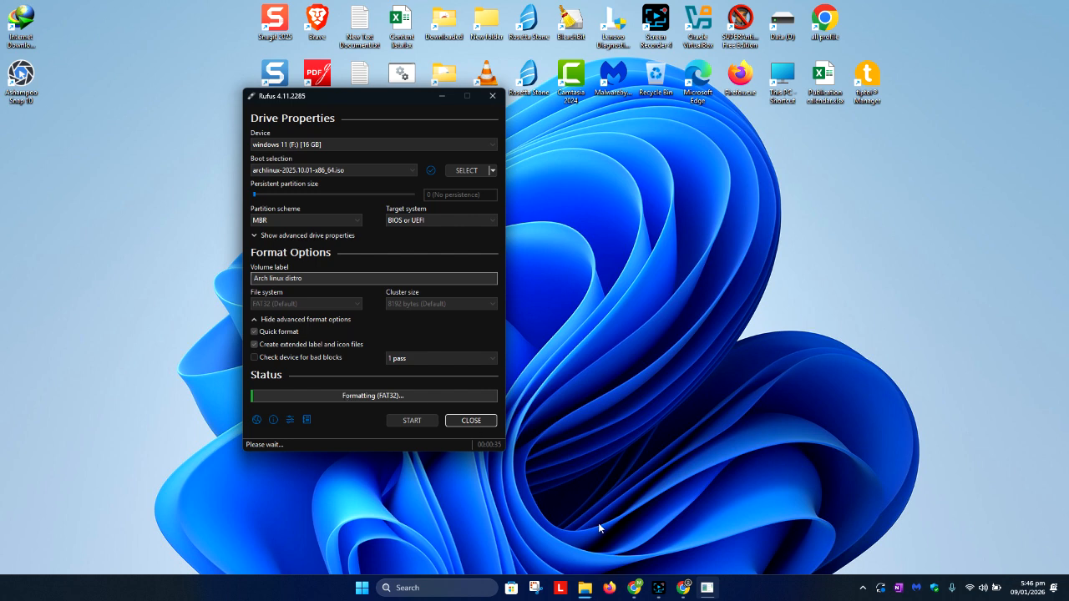
pyautogui.click(659, 588)
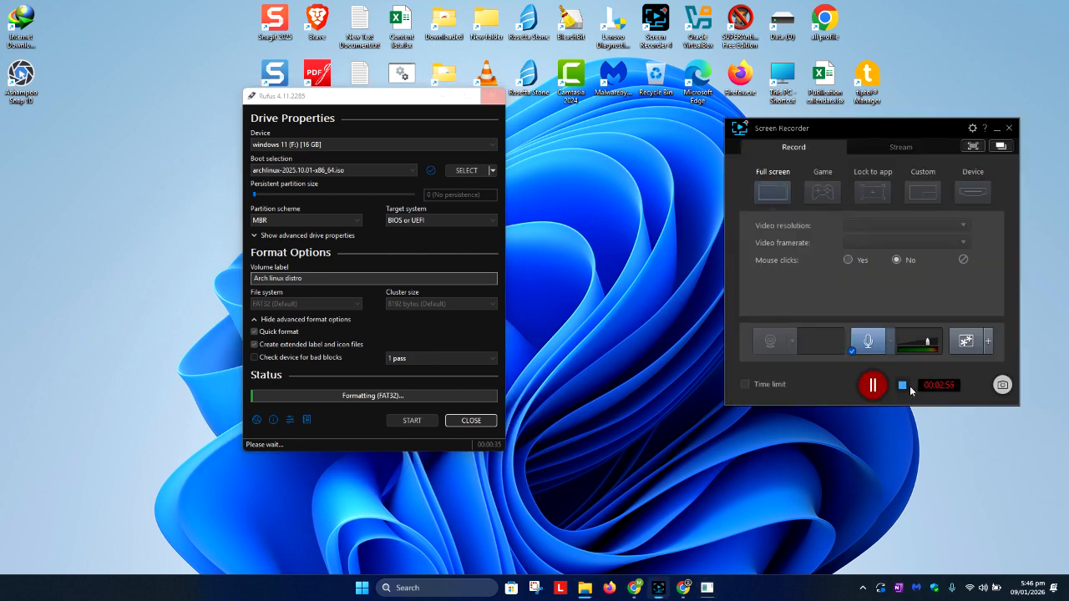
pyautogui.click(866, 394)
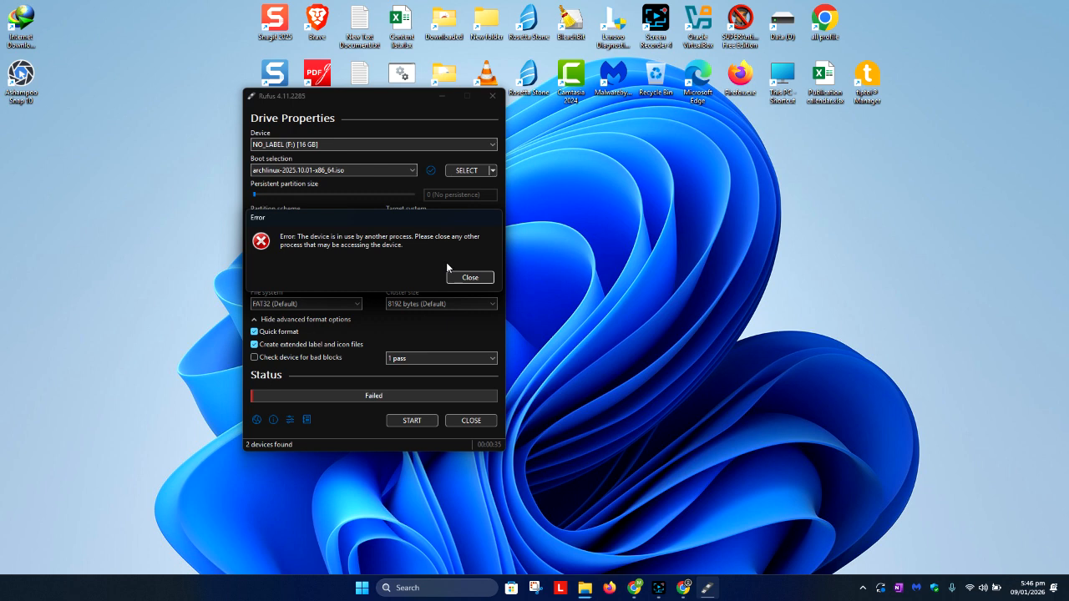
# Dismiss the write error and quick-format USB Drive (F:) from This PC as FAT32 with the volume label "test".
pyautogui.click(470, 277)
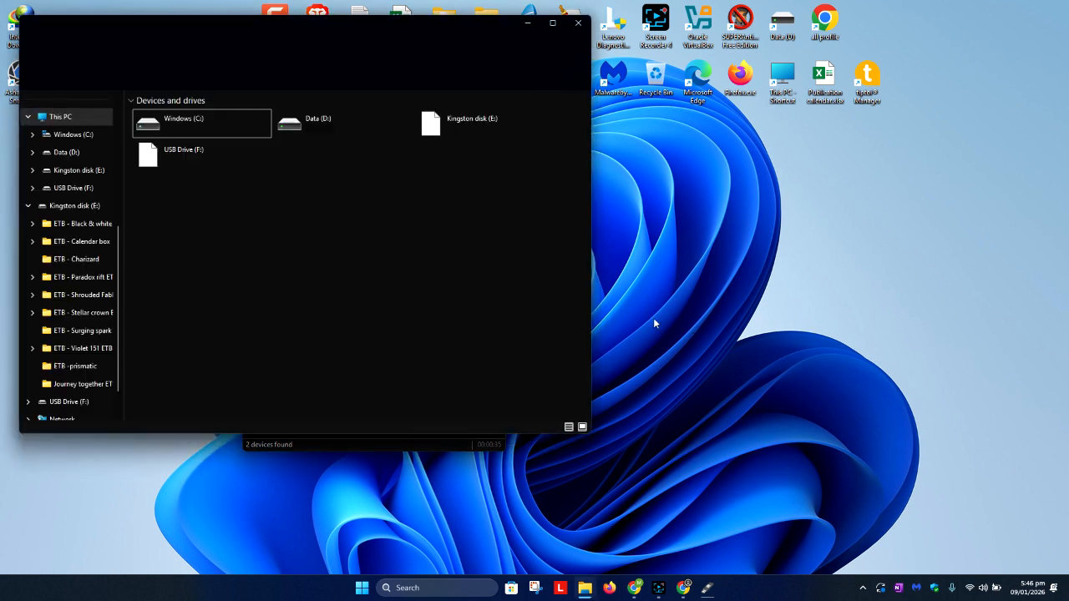
pyautogui.click(204, 158)
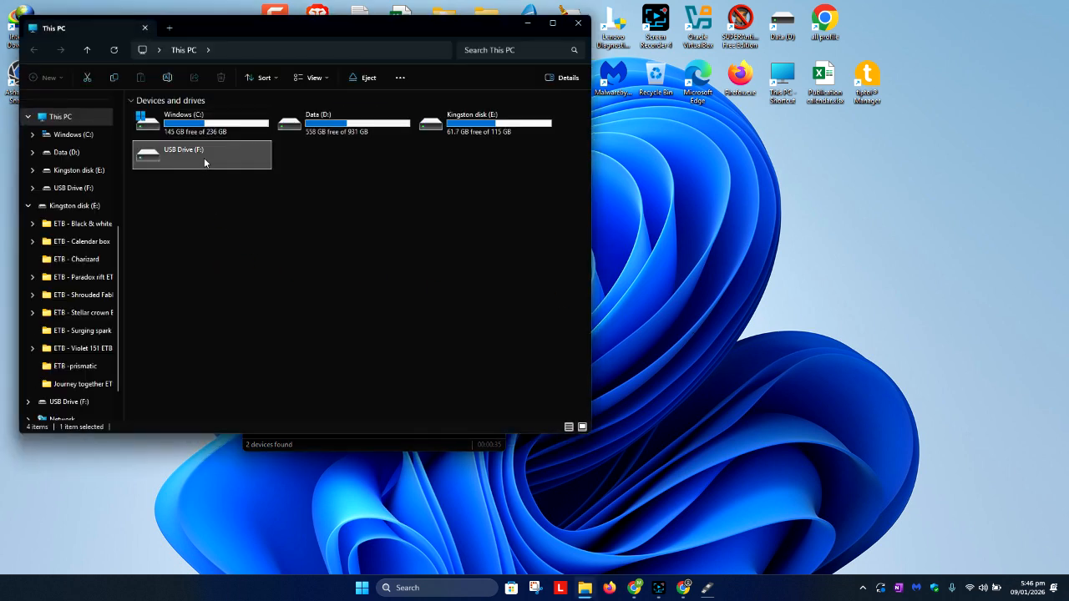
pyautogui.rightClick(204, 157)
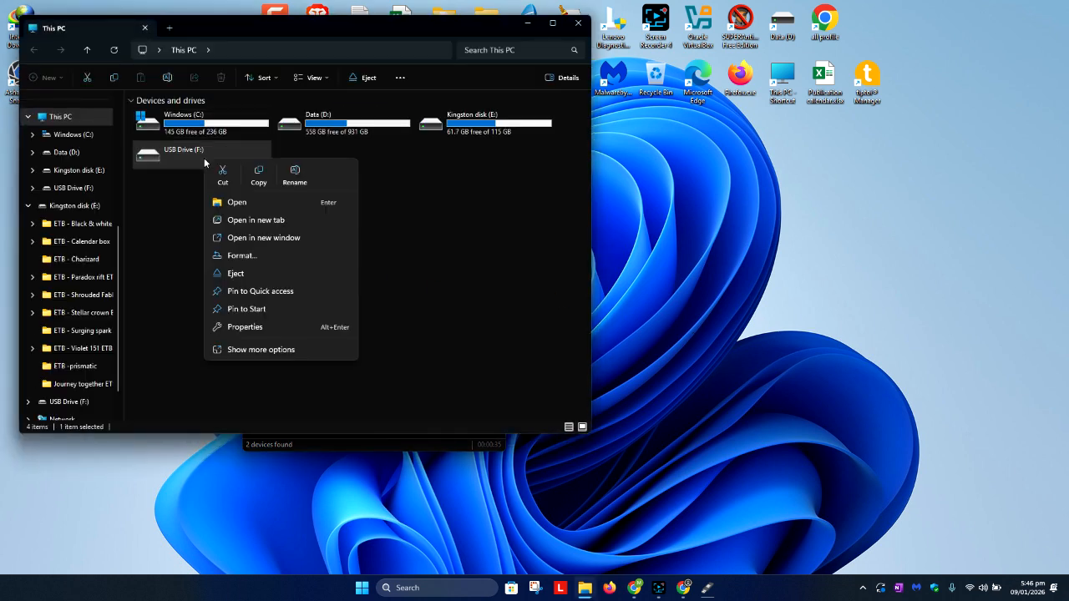
pyautogui.click(242, 255)
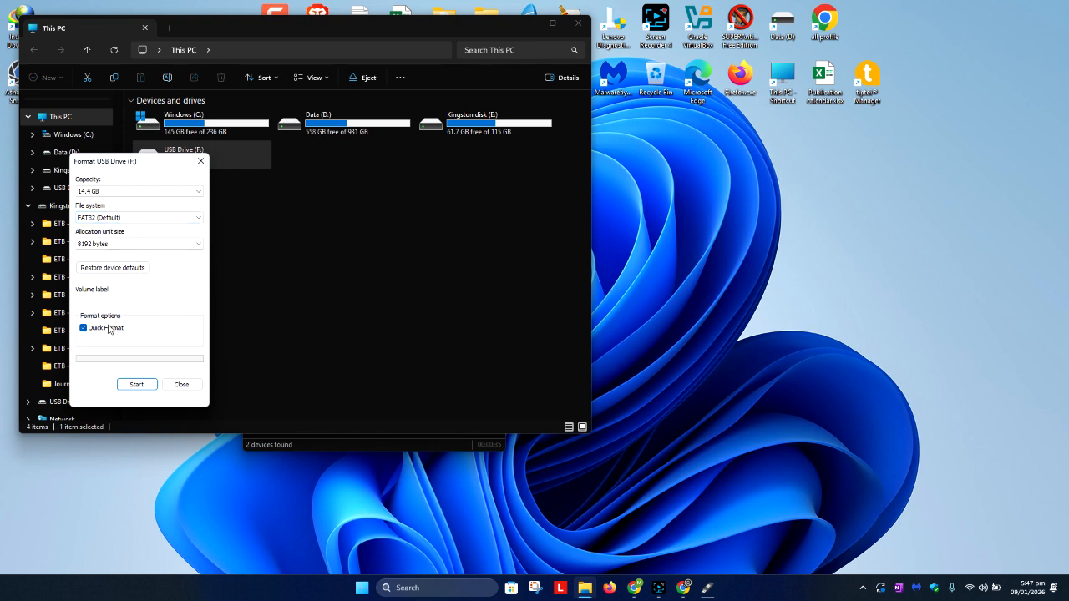
pyautogui.click(120, 297)
pyautogui.click(134, 385)
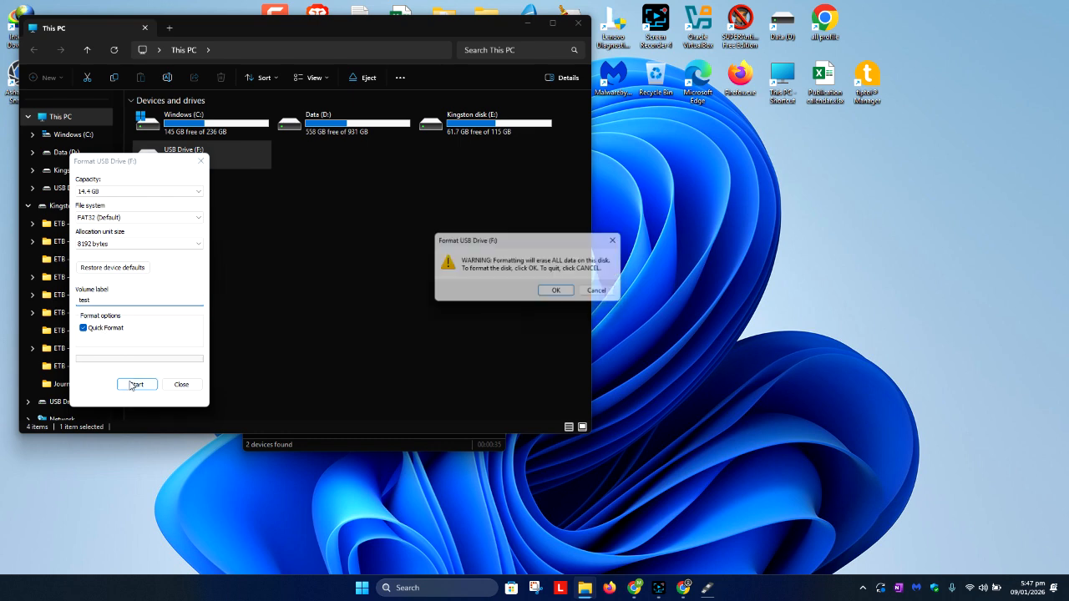
pyautogui.click(560, 294)
pyautogui.moveTo(104, 163); pyautogui.dragTo(268, 197)
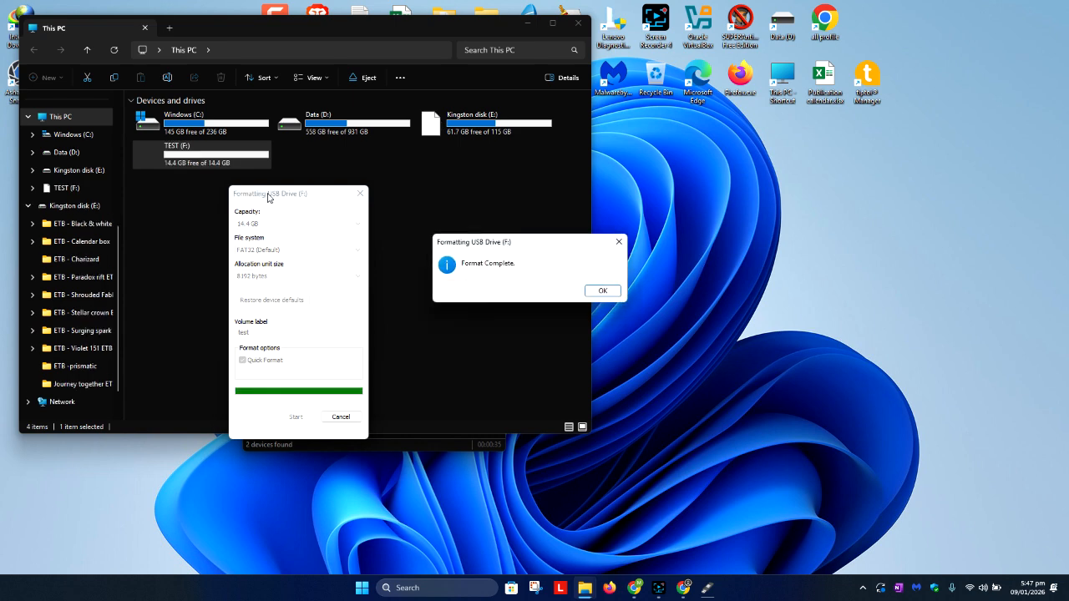
pyautogui.click(605, 293)
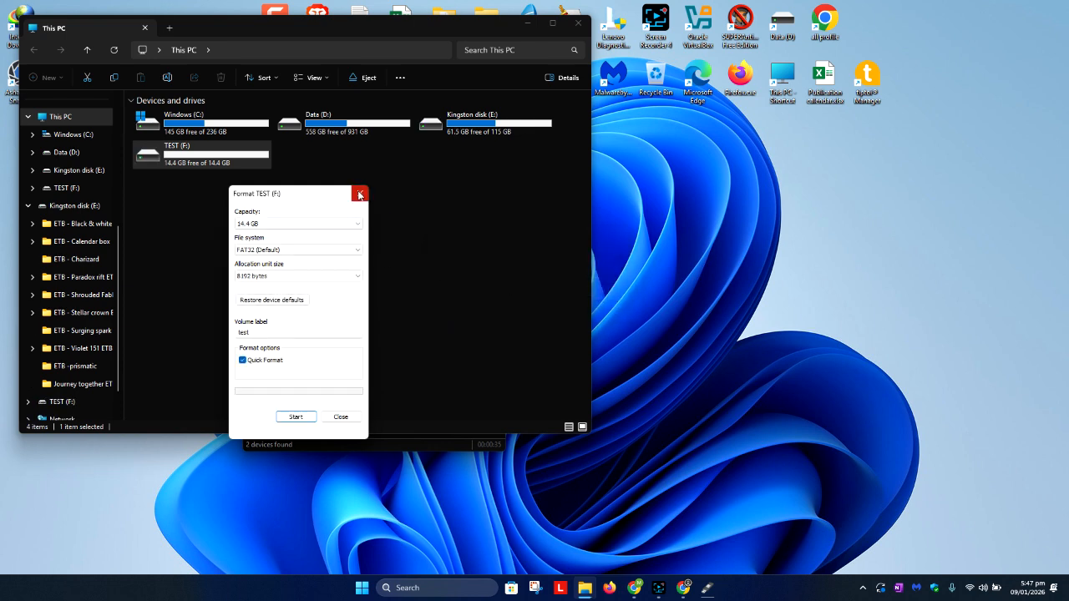
pyautogui.click(360, 193)
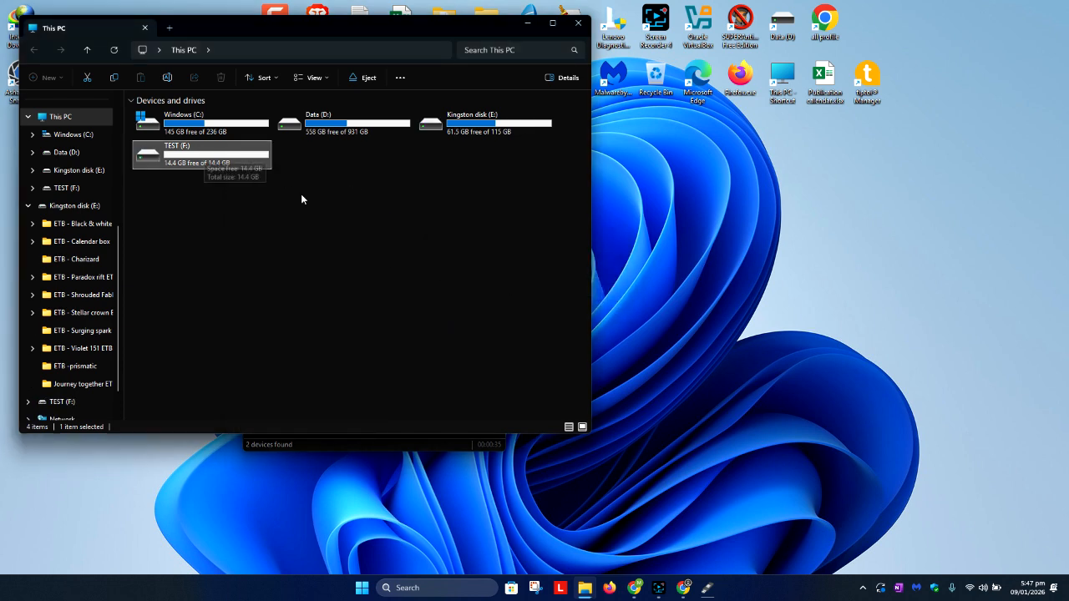
# Bring the unresponsive Rufus window forward, move it clear of the This PC window and close it.
pyautogui.click(339, 448)
pyautogui.moveTo(366, 102); pyautogui.dragTo(749, 72)
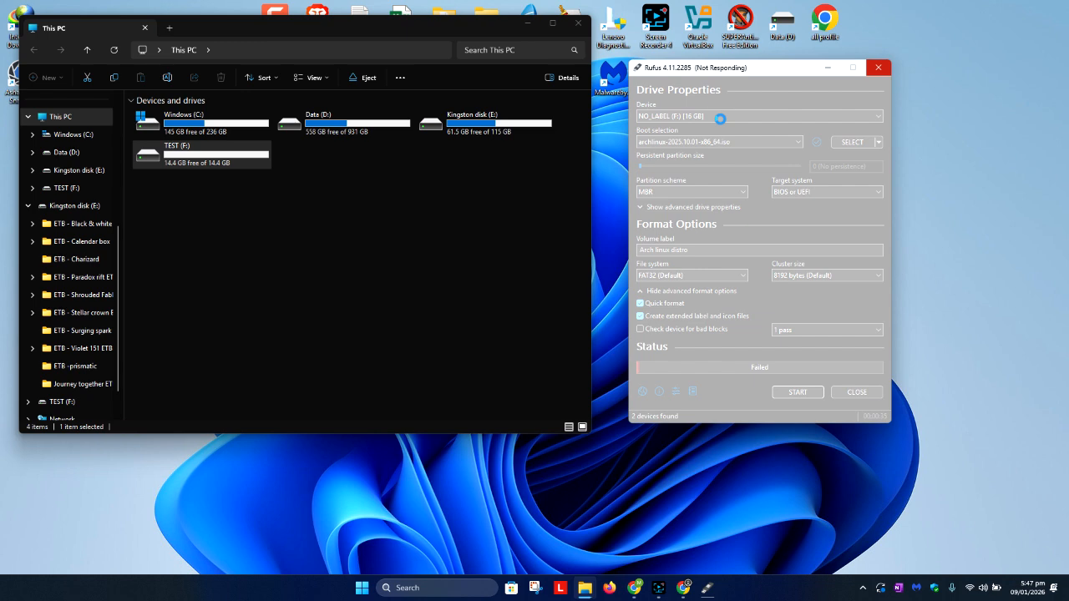
pyautogui.click(884, 67)
pyautogui.click(734, 273)
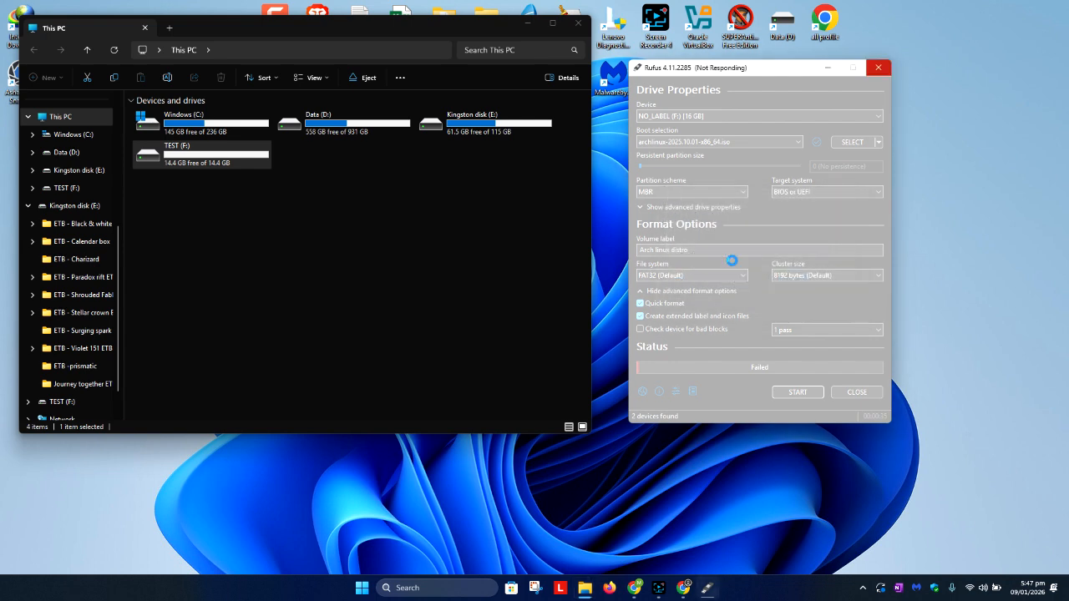
# Open Task Manager's process list and bring back the Downloads folder containing rufus-4.11.exe.
pyautogui.rightClick(785, 586)
pyautogui.click(807, 544)
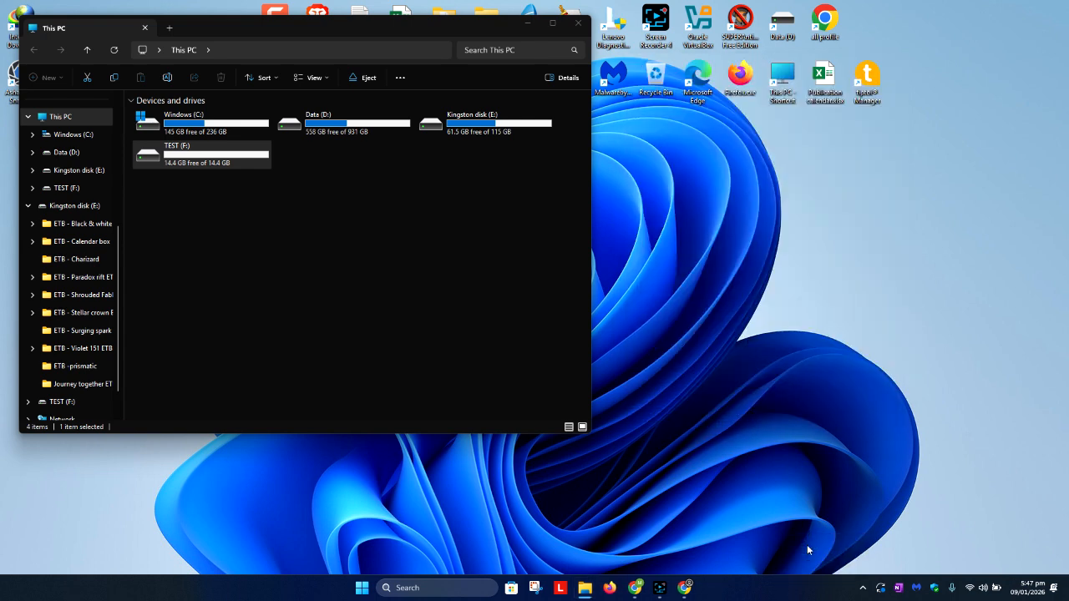
pyautogui.moveTo(589, 587)
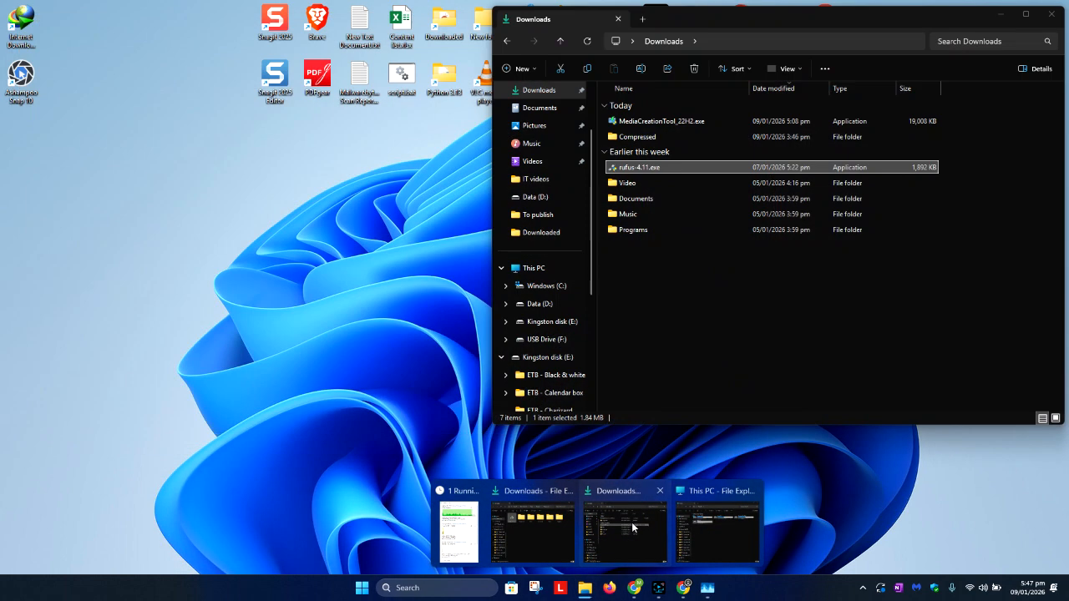
pyautogui.click(627, 531)
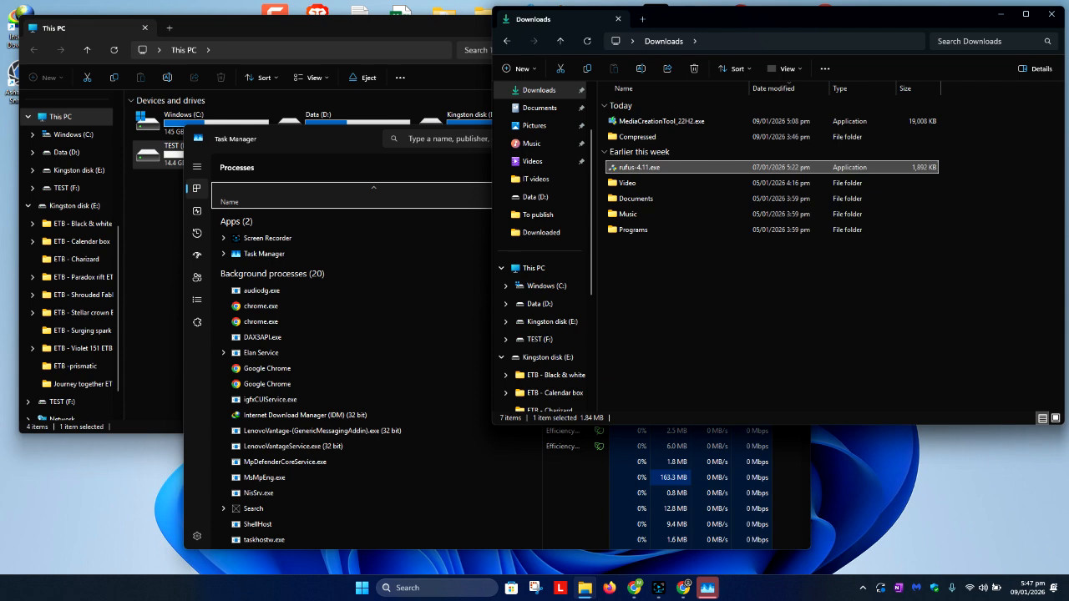
pyautogui.click(478, 389)
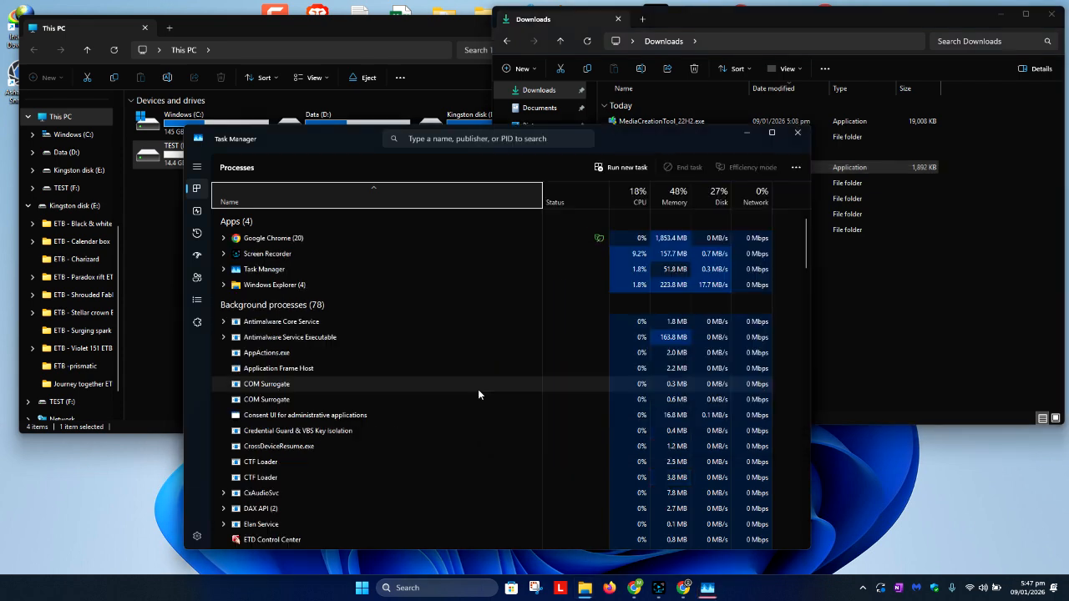
# Minimize the Task Manager and Downloads windows, and shrink the This PC window to a compact size showing all four drives.
pyautogui.click(741, 137)
pyautogui.press('Down')
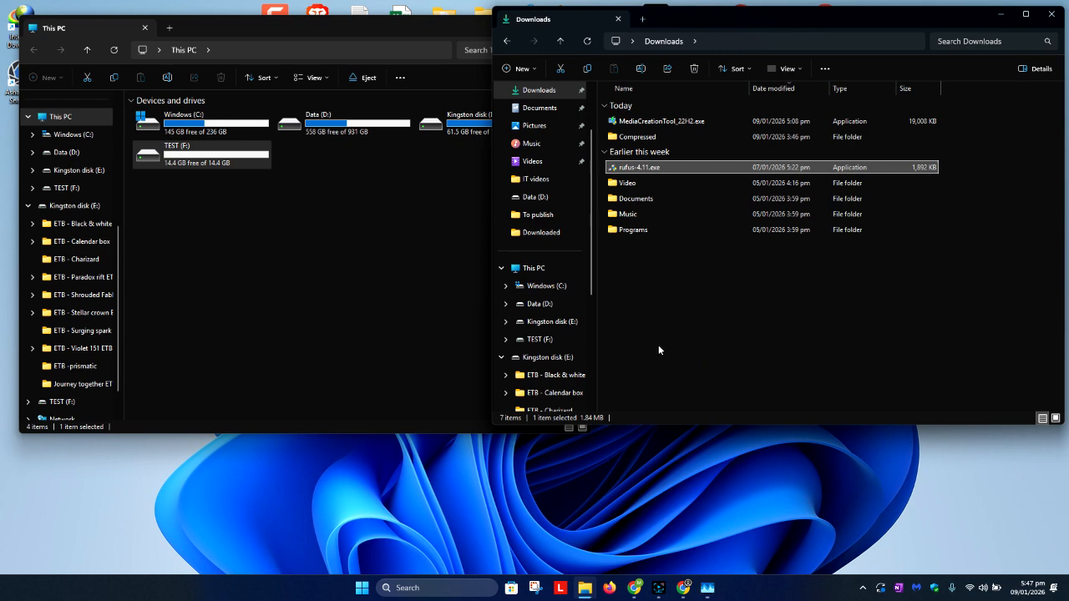
pyautogui.click(999, 15)
pyautogui.moveTo(594, 225); pyautogui.dragTo(456, 276)
pyautogui.moveTo(296, 433); pyautogui.dragTo(337, 218)
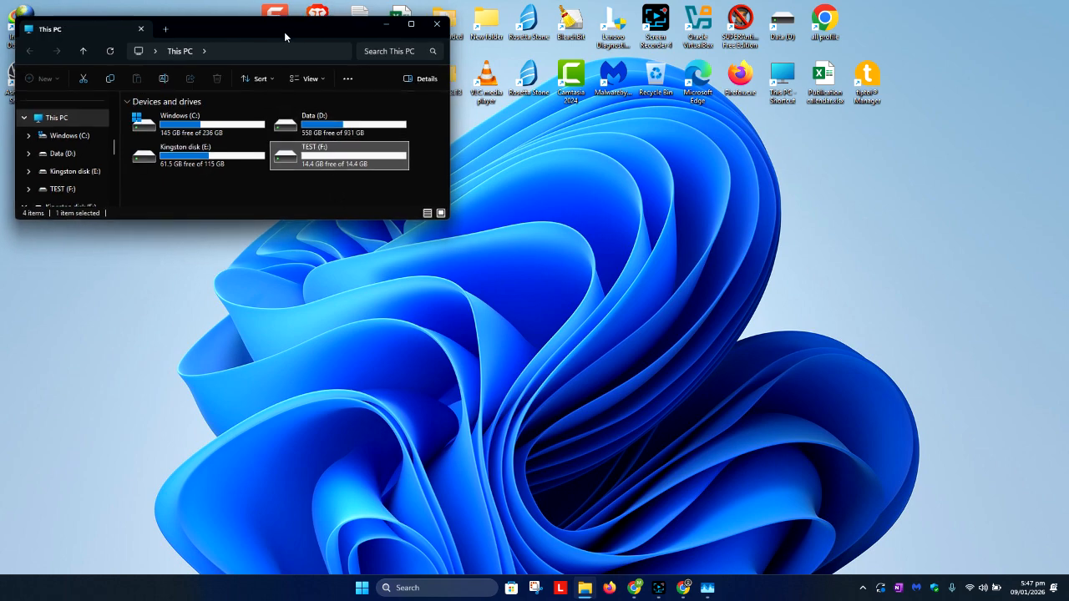
pyautogui.moveTo(284, 32); pyautogui.dragTo(273, 22)
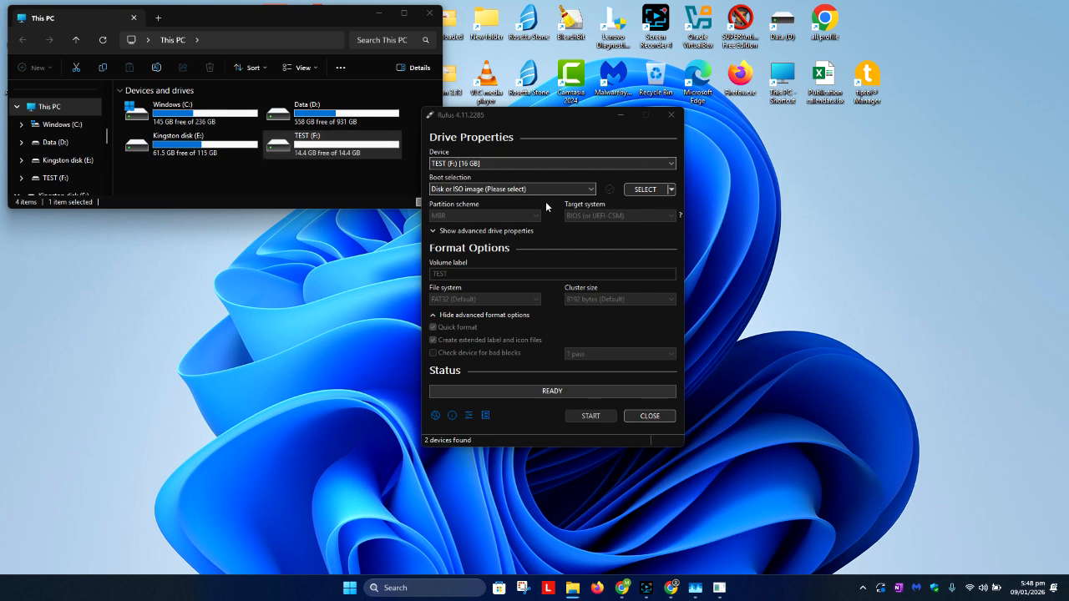
# Move the Rufus window clear of This PC and load archlinux-2025.10.01-x86_64.iso as the boot image.
pyautogui.moveTo(557, 123); pyautogui.dragTo(632, 102)
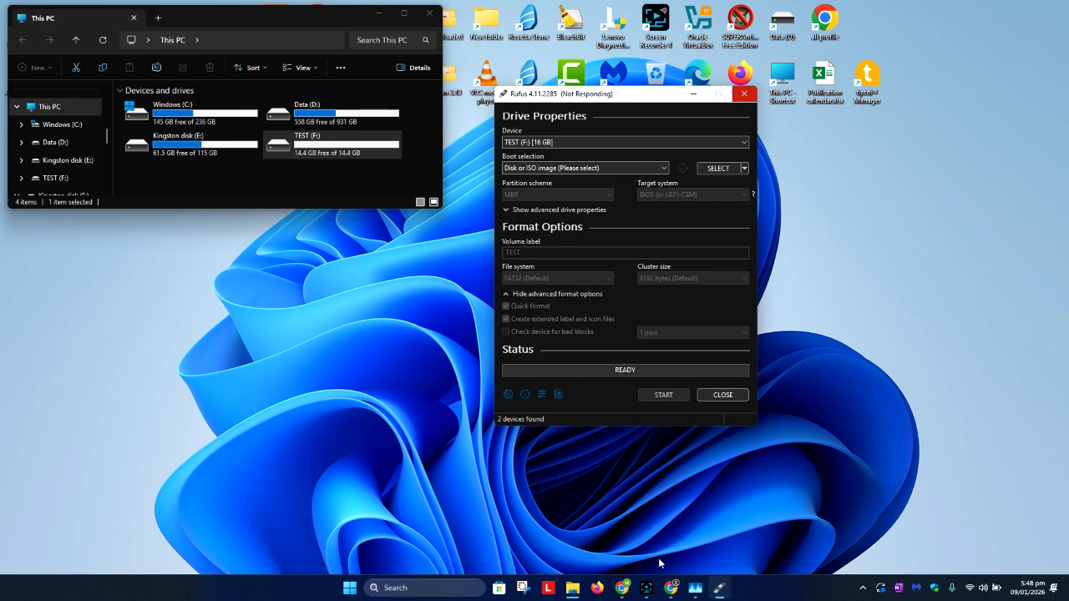
pyautogui.click(647, 589)
pyautogui.click(873, 386)
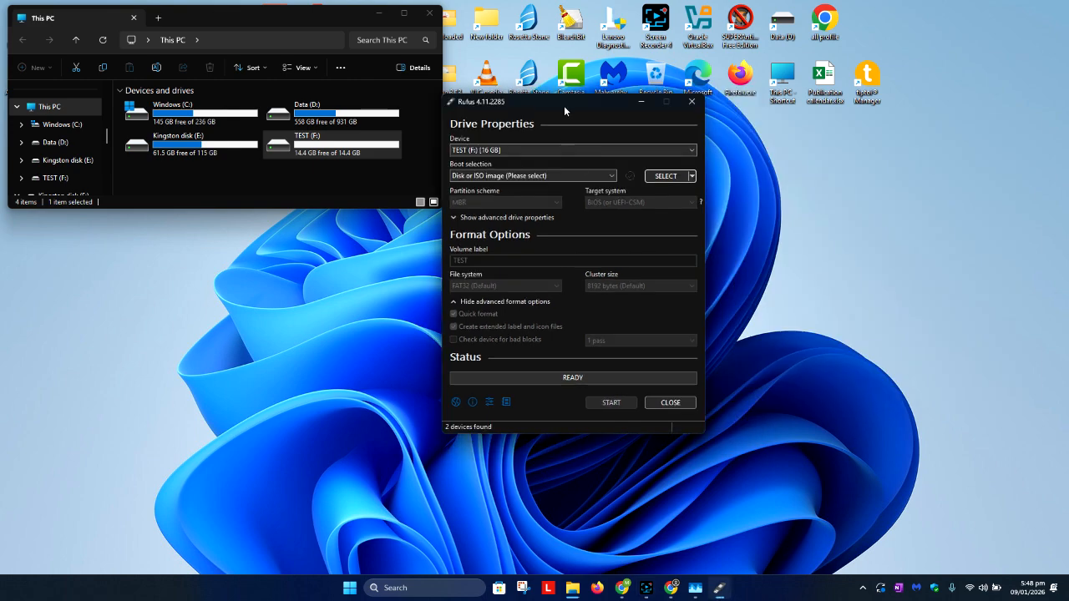
pyautogui.moveTo(564, 105); pyautogui.dragTo(651, 114)
pyautogui.click(740, 182)
pyautogui.click(681, 299)
pyautogui.click(958, 524)
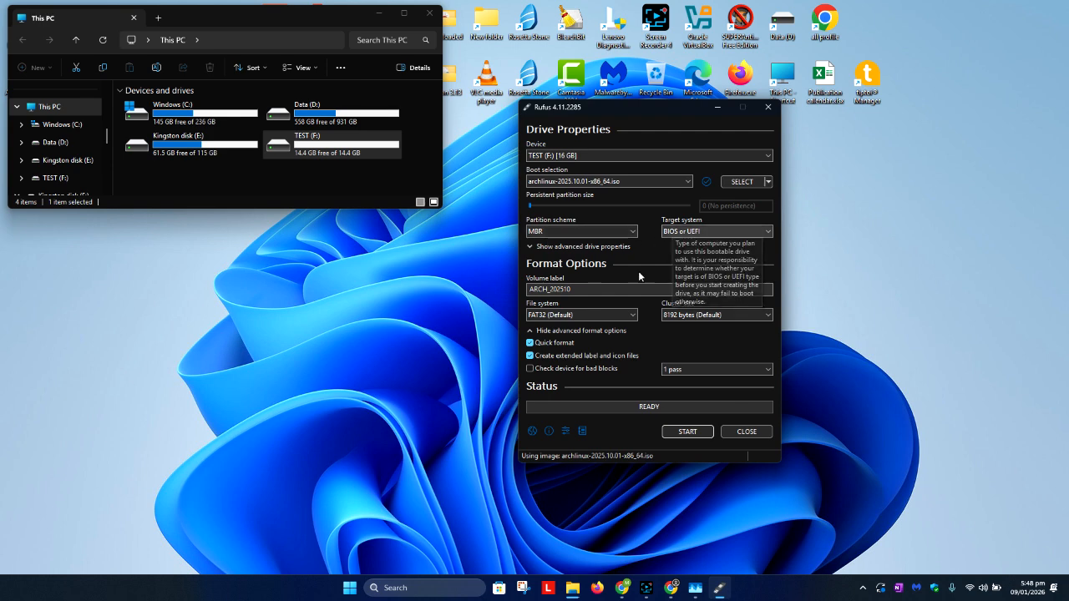
# Set the volume label to "Arch linux" and start writing the drive in the recommended ISO Image mode, accepting the prompts.
pyautogui.moveTo(576, 293); pyautogui.dragTo(498, 291)
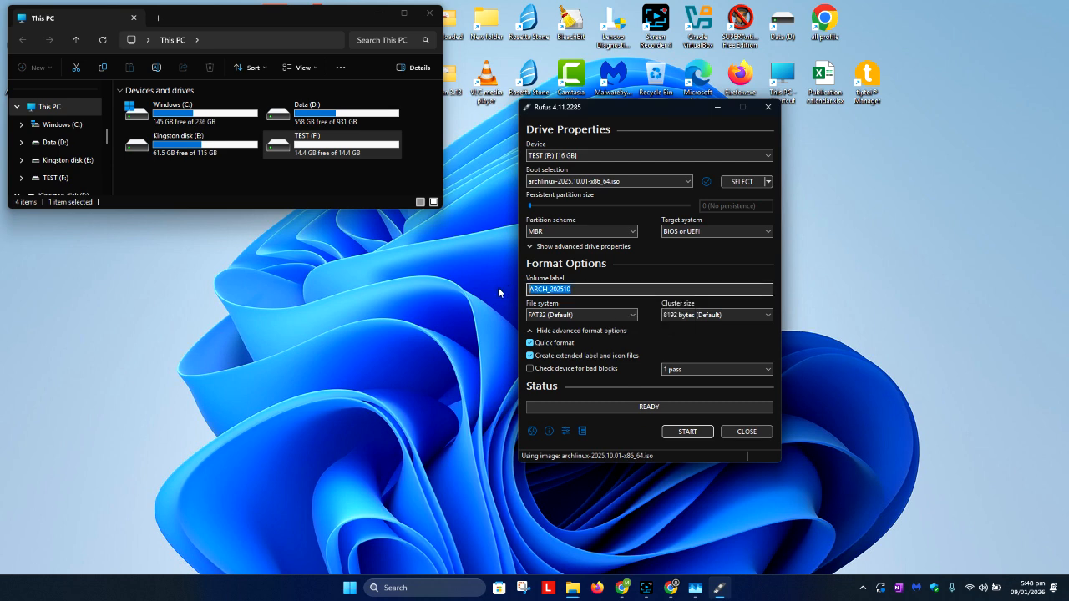
pyautogui.write('Arch linux')
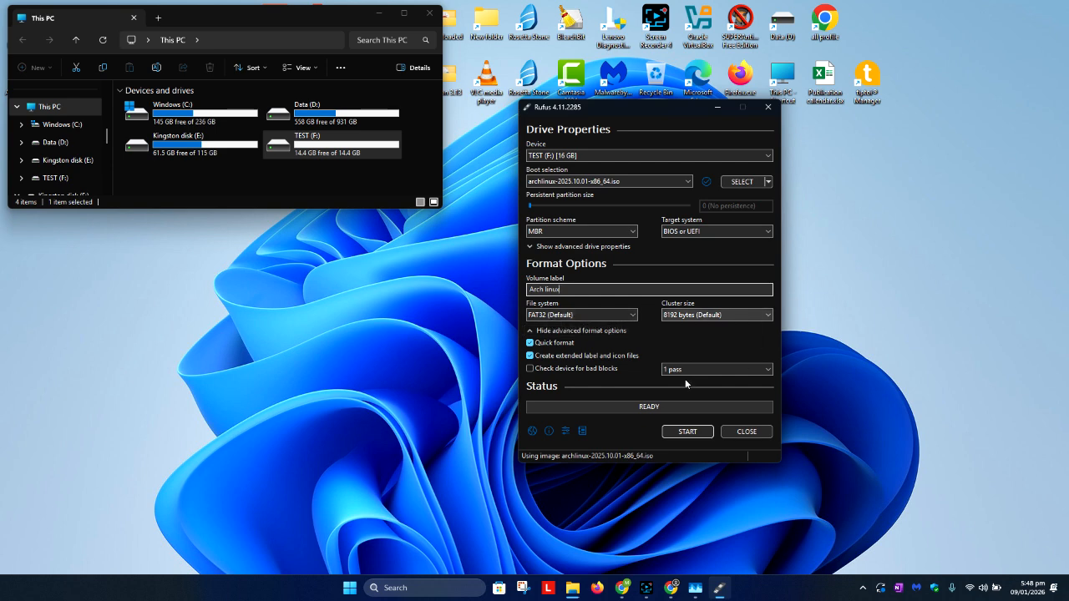
pyautogui.click(696, 434)
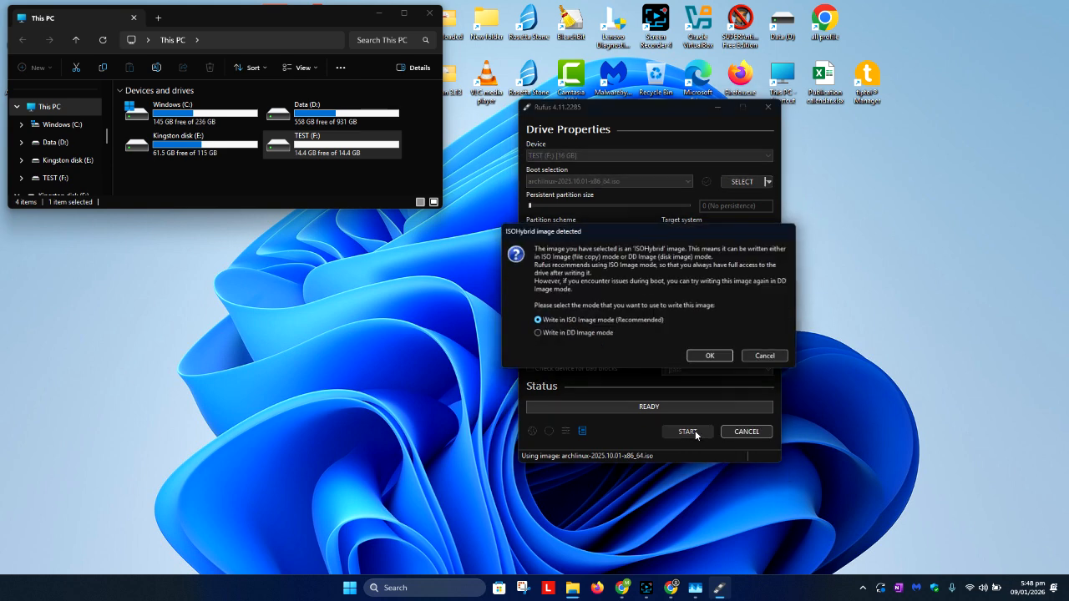
pyautogui.click(714, 358)
pyautogui.click(685, 297)
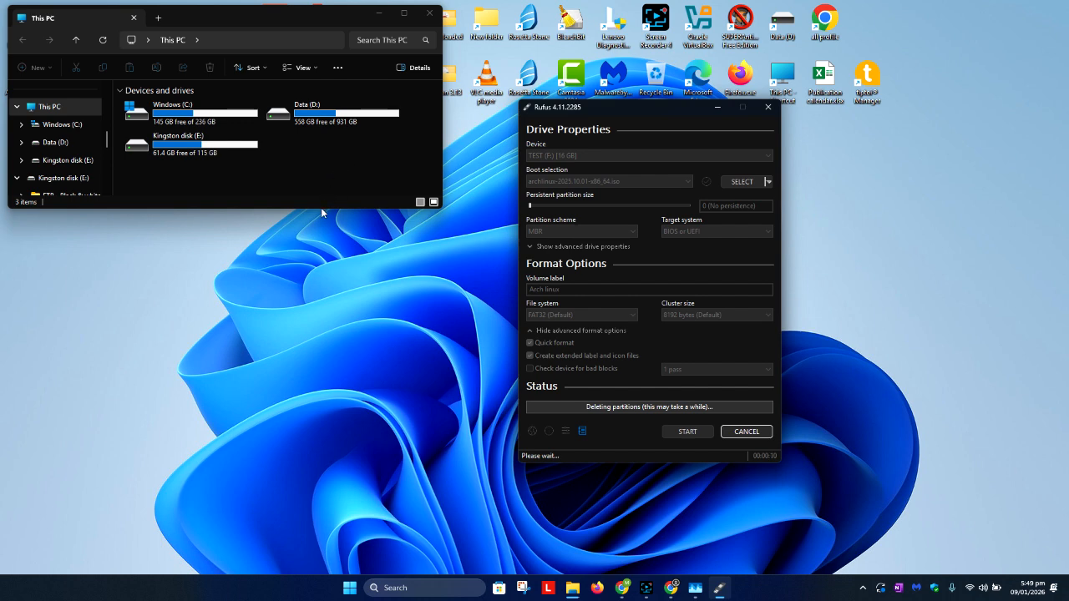
# Make the This PC window taller and move Rufus closer to it while the ISO files are being copied.
pyautogui.moveTo(321, 208); pyautogui.dragTo(317, 259)
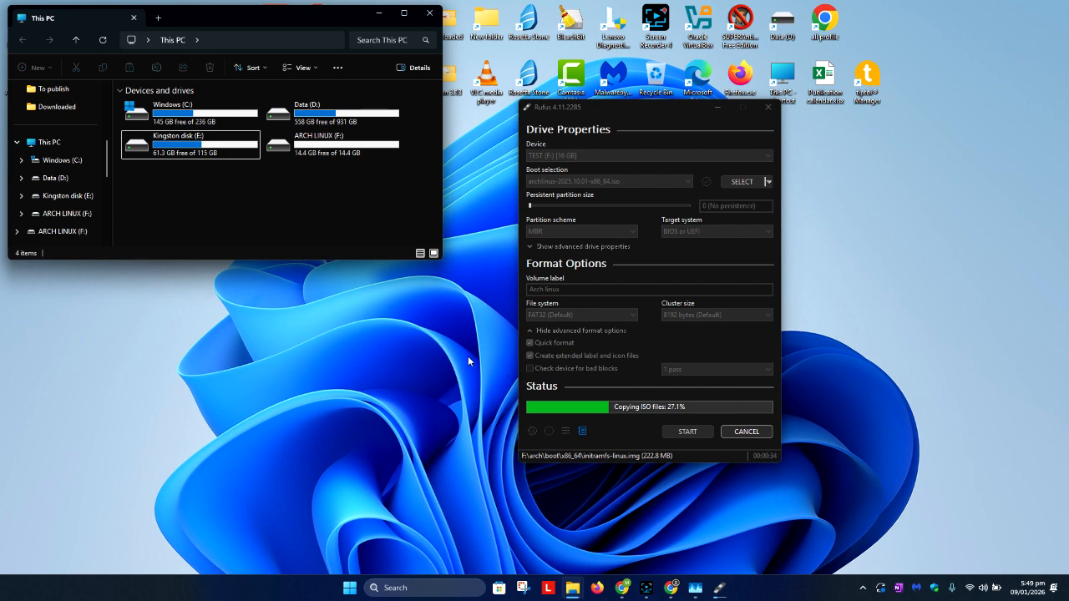
pyautogui.moveTo(650, 131); pyautogui.dragTo(592, 126)
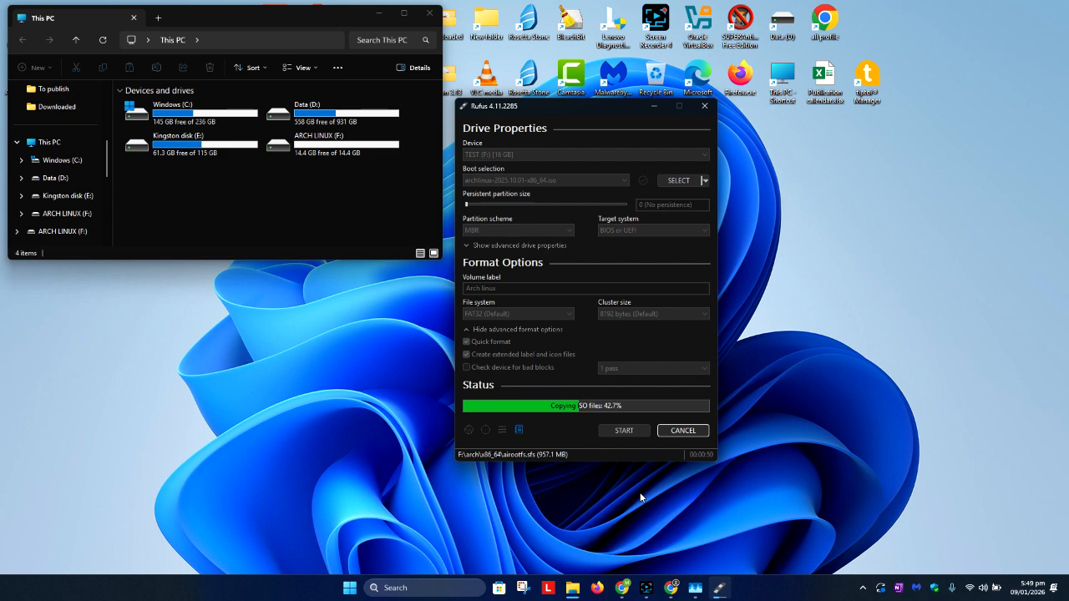
pyautogui.click(647, 587)
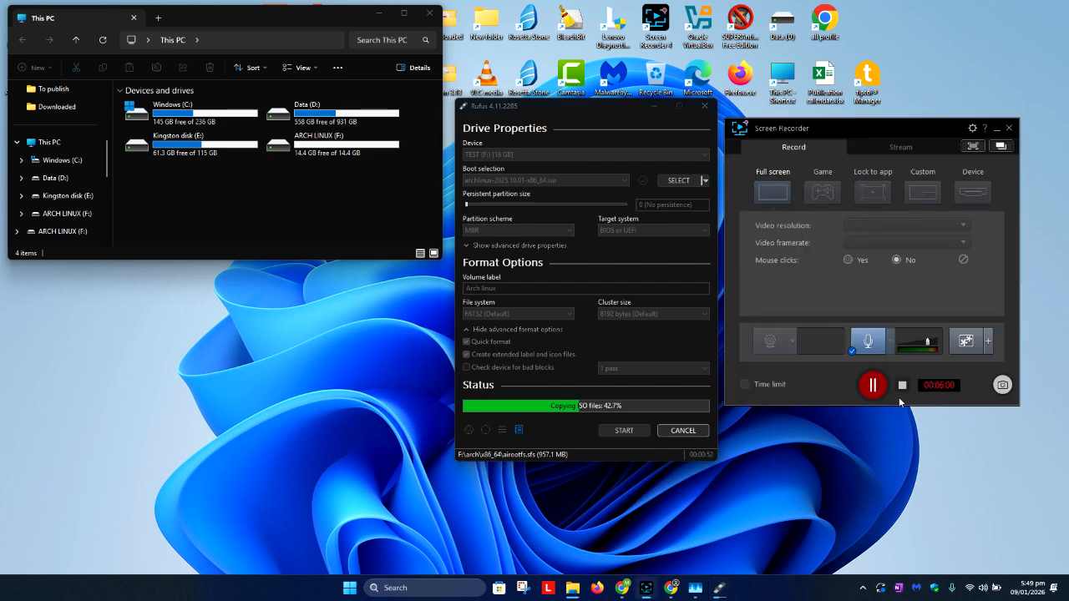
pyautogui.click(882, 387)
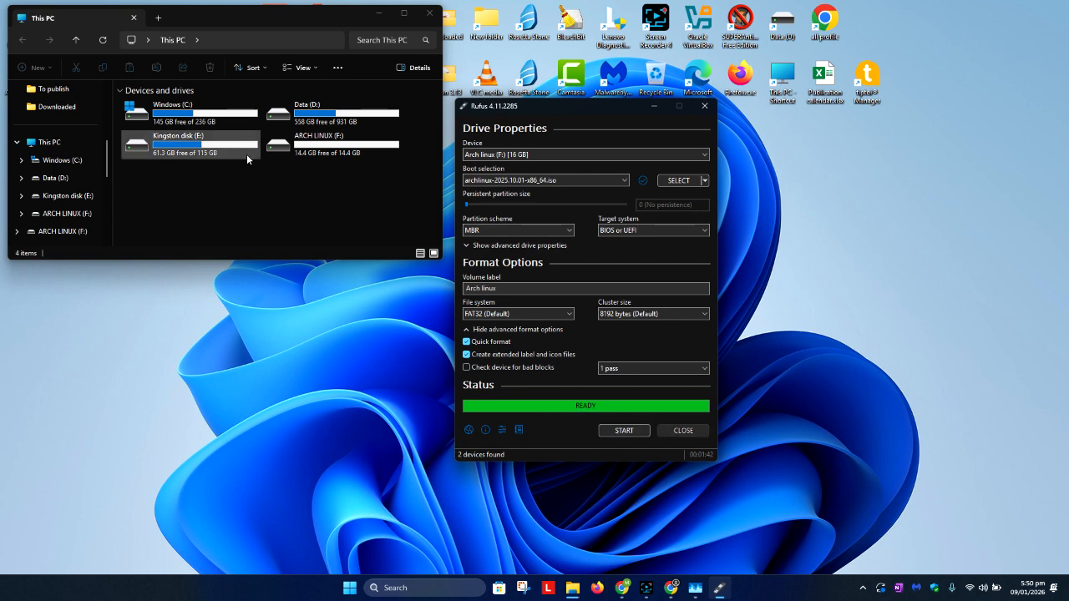
# Close Rufus and open the ARCH LINUX (F:) drive in a taller window to check the written files.
pyautogui.click(683, 430)
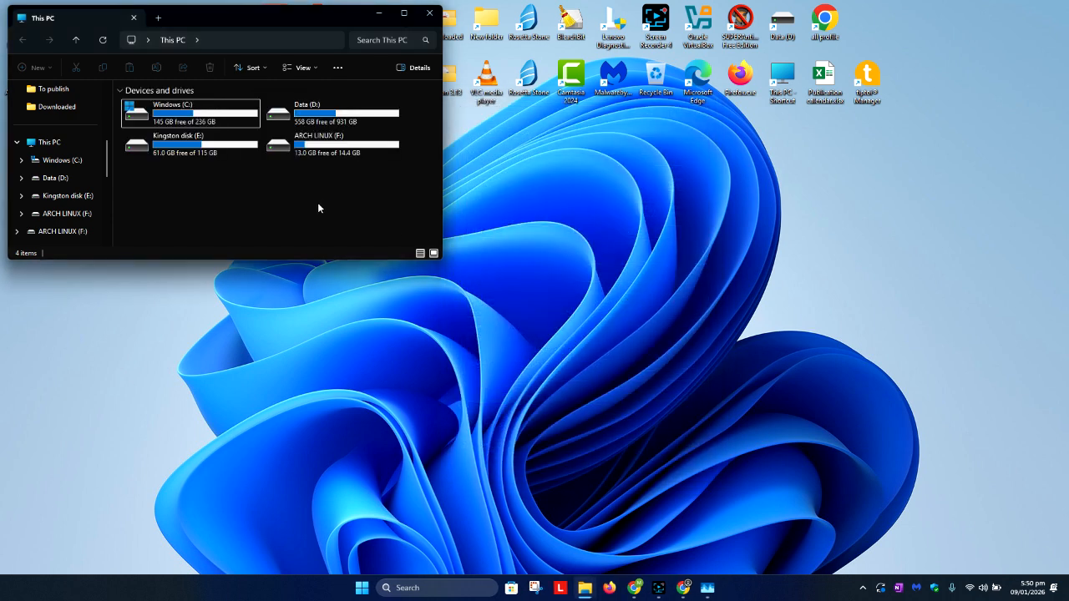
pyautogui.doubleClick(327, 153)
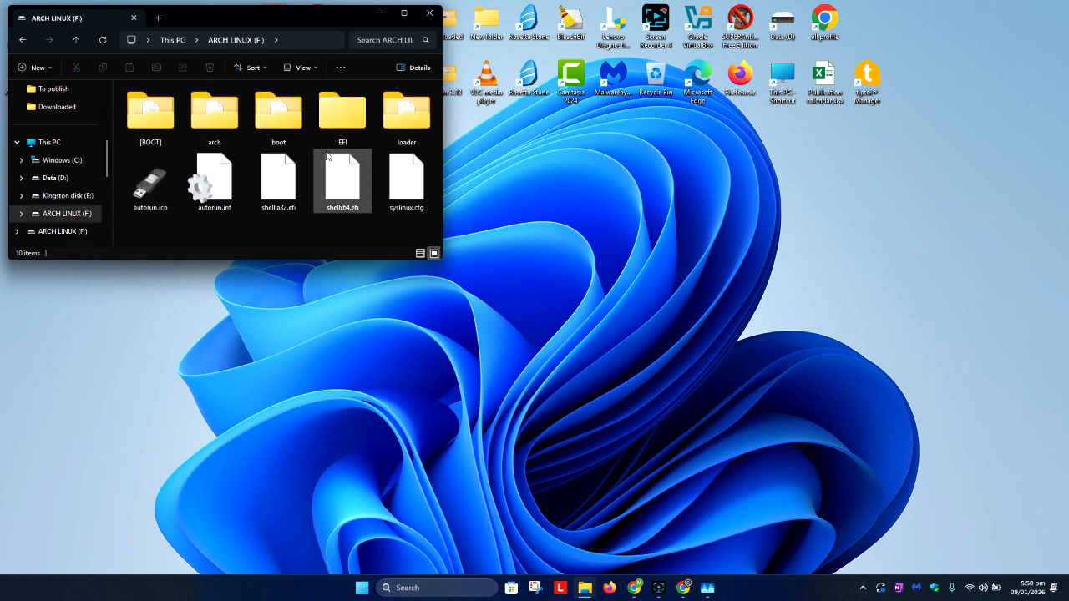
pyautogui.moveTo(399, 262); pyautogui.dragTo(393, 321)
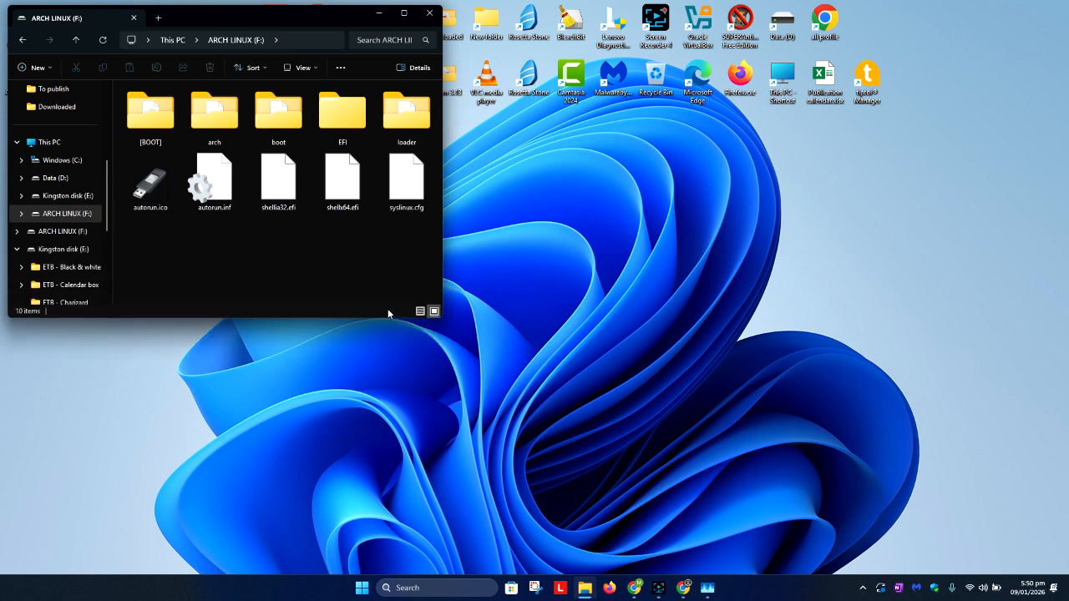